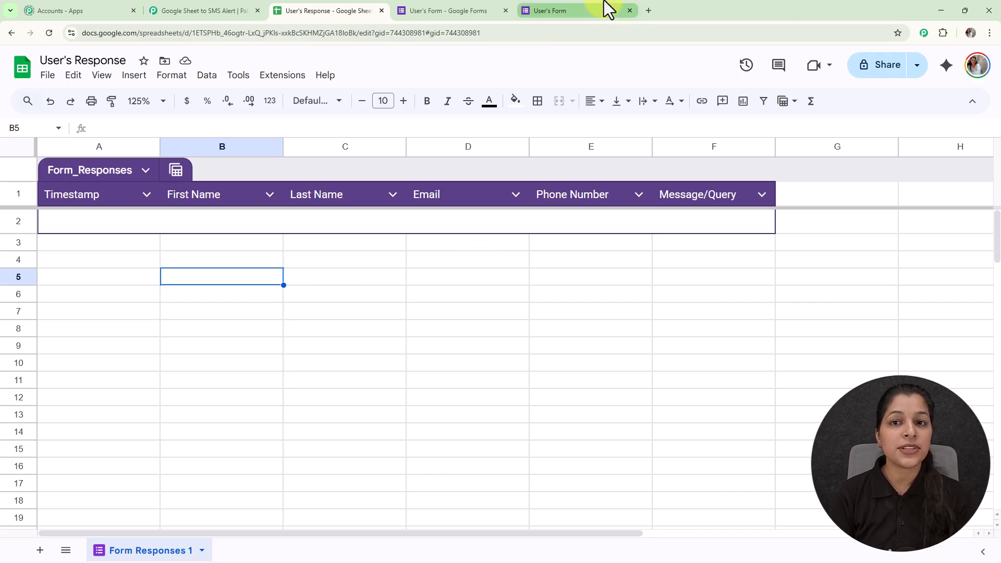
- Complete User's Form with a first name, last name, email, phone number and the message "Xyz", submit it, and open the response spreadsheet
click(579, 12)
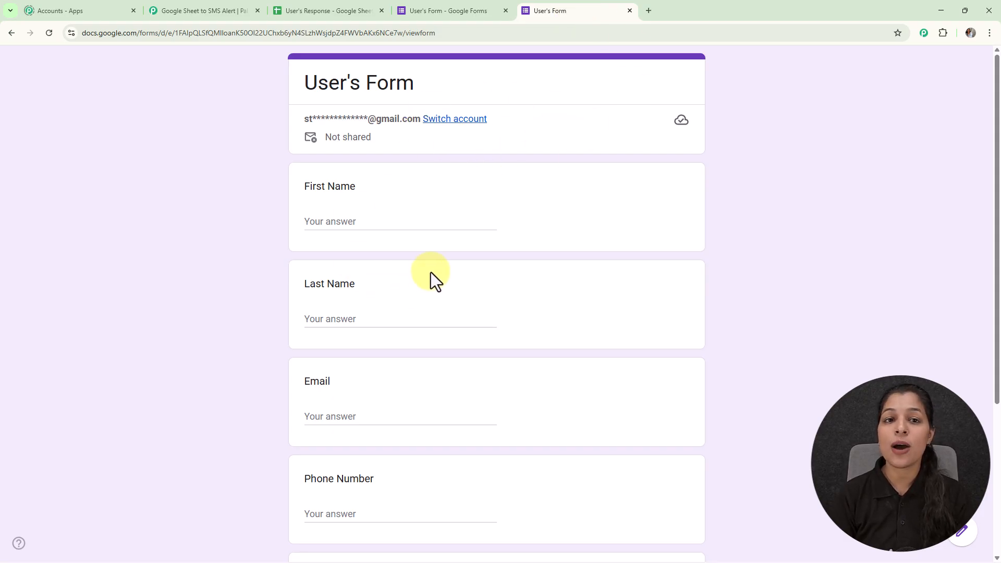
click(313, 8)
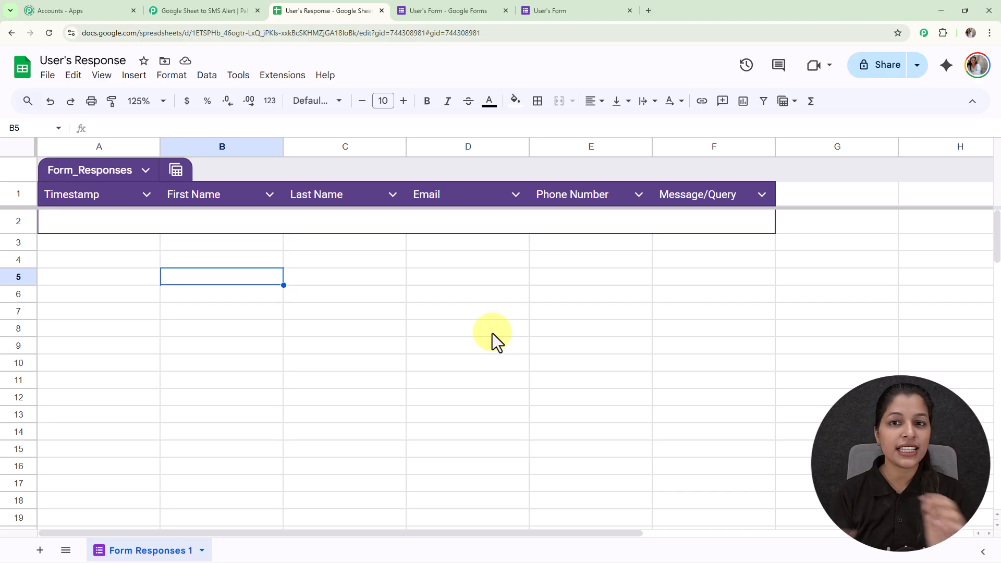
click(568, 10)
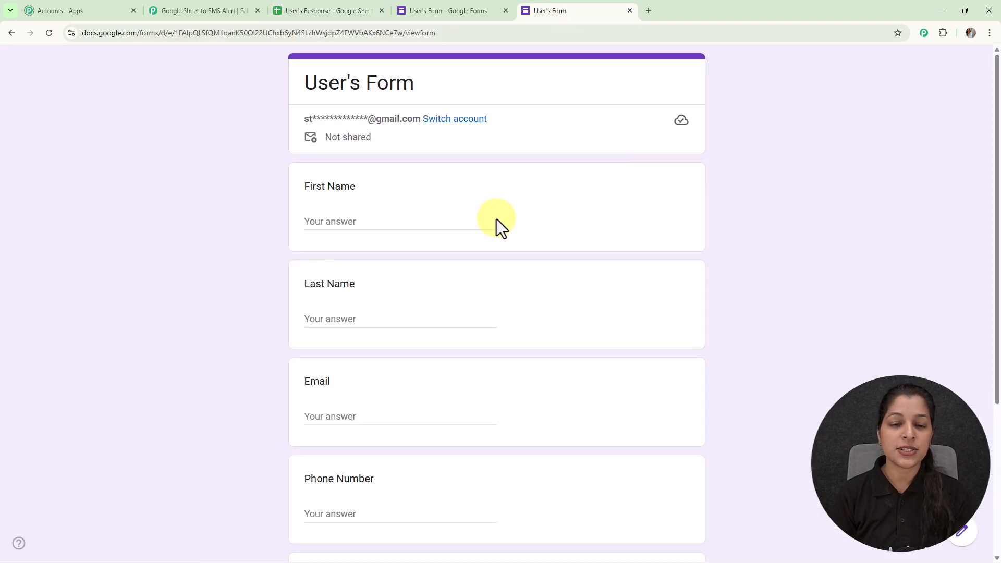
click(399, 222)
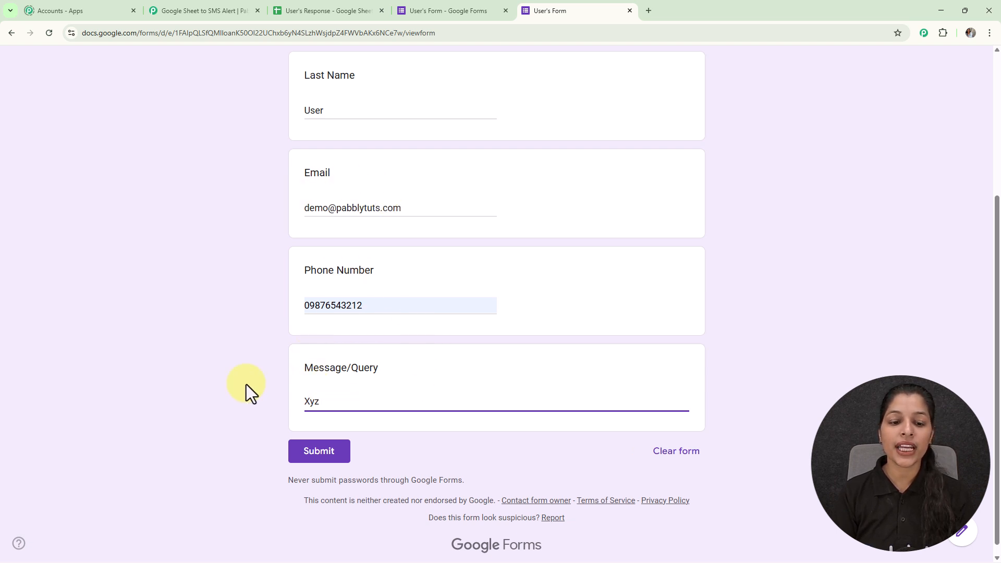
click(303, 449)
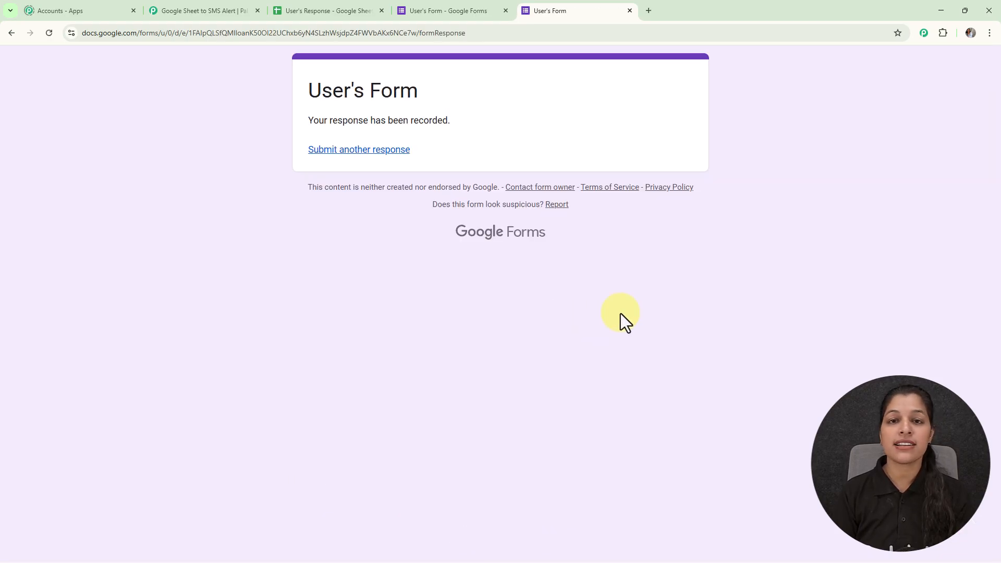
click(293, 9)
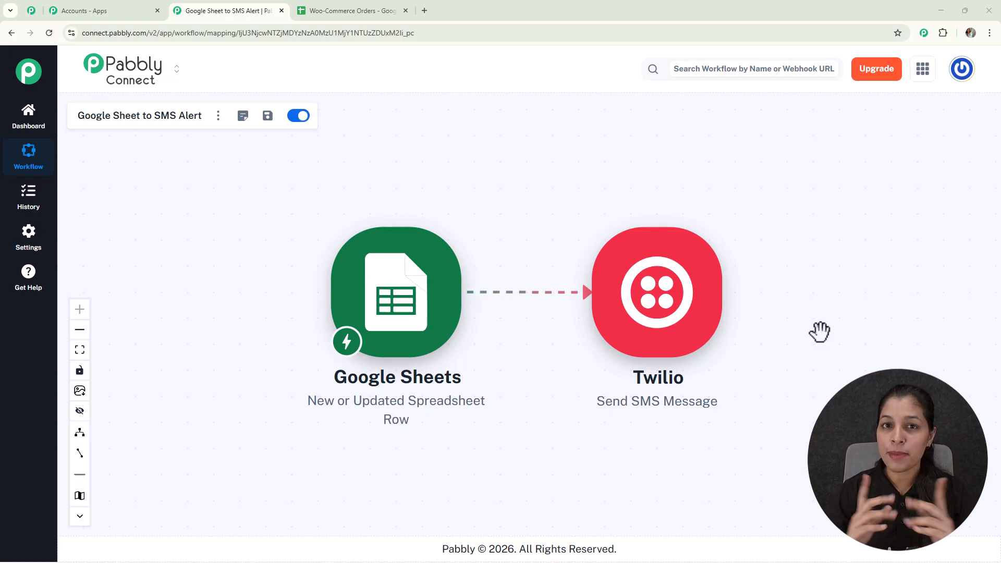
- Create a Pabbly Connect workflow named "Google Sheet to SMS Alert Automation" in the Automation folder
click(426, 12)
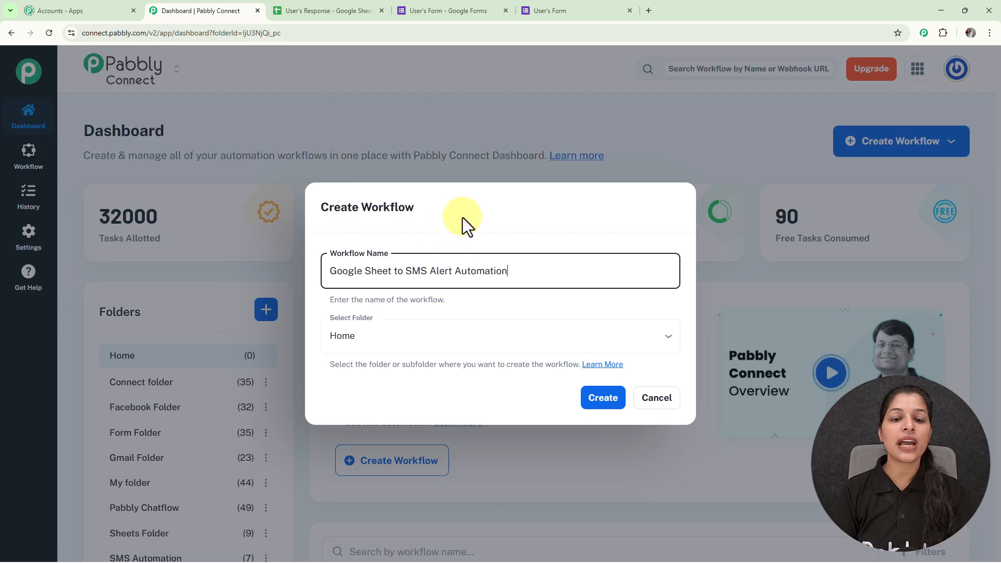
click(668, 342)
click(493, 149)
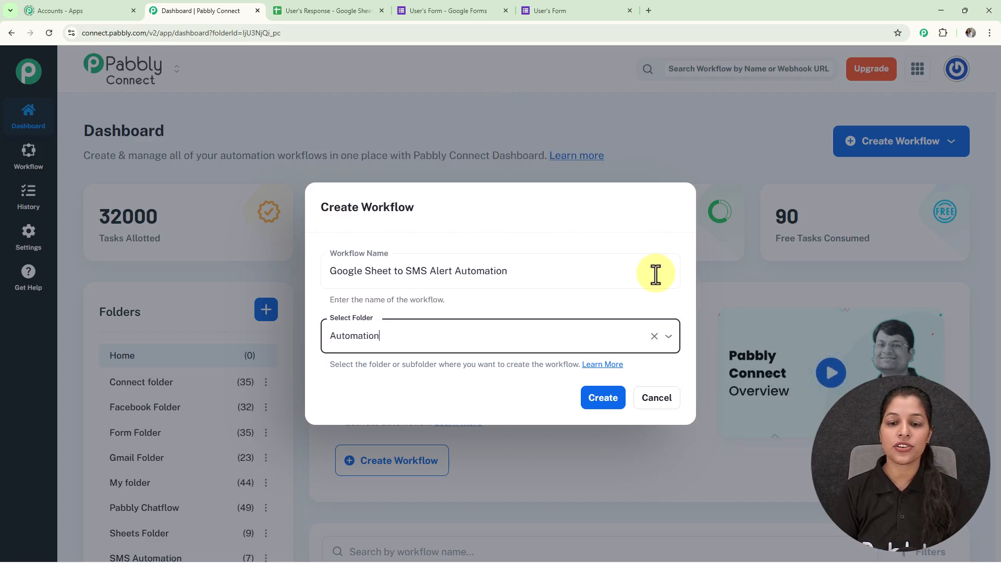
click(604, 402)
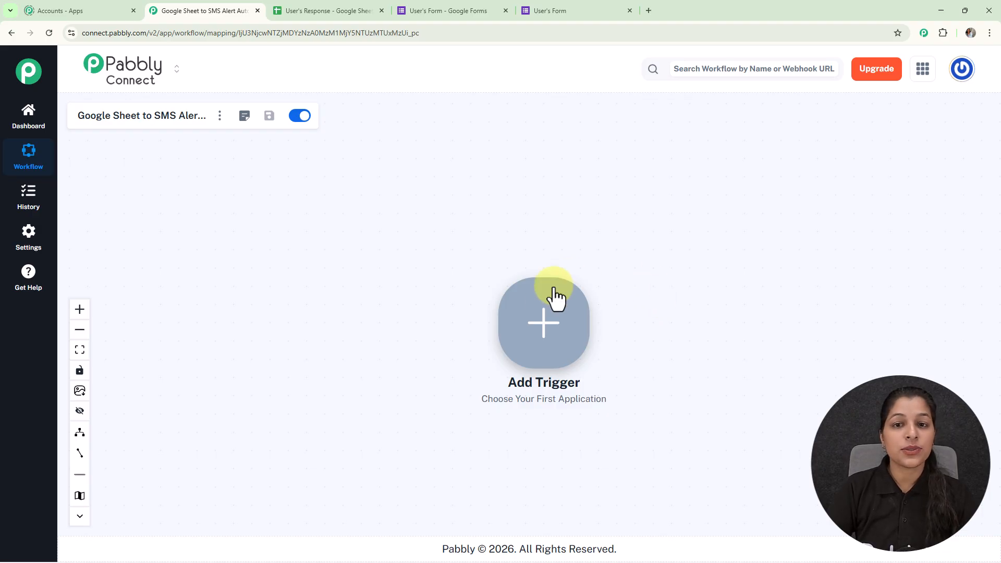
- Add Google Sheets as the workflow trigger with the New or Updated Spreadsheet Row event and connect it
click(545, 316)
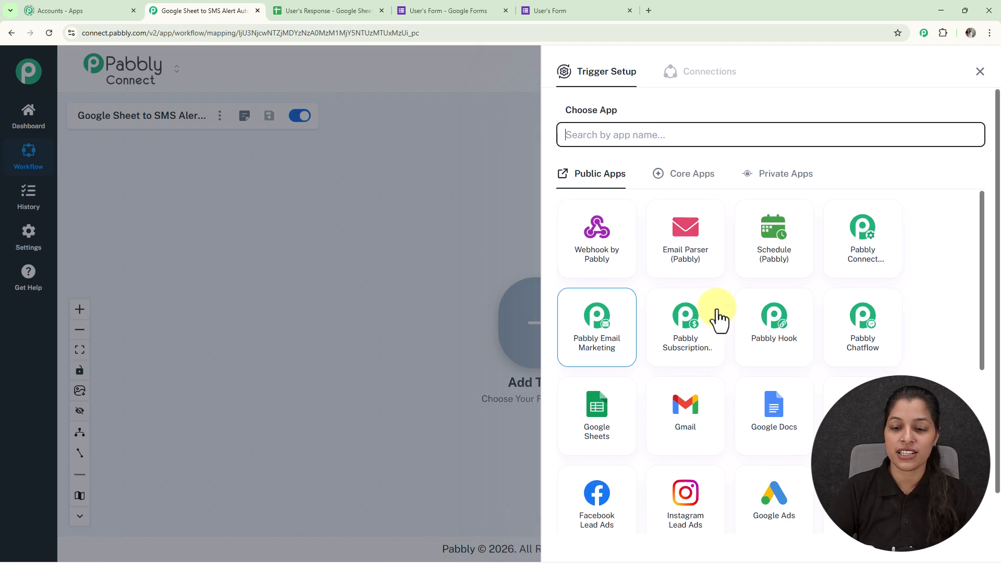
click(612, 417)
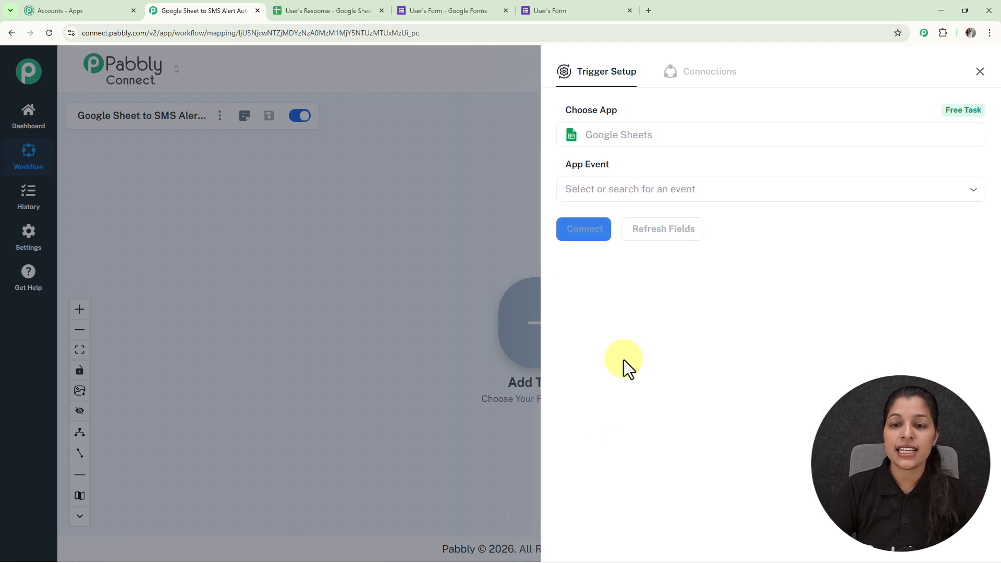
click(657, 190)
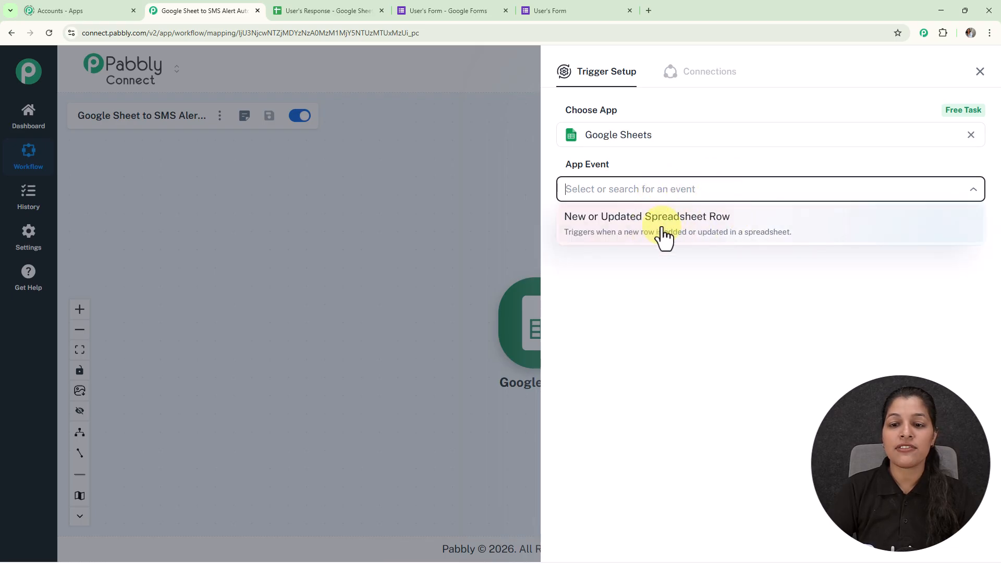
click(692, 234)
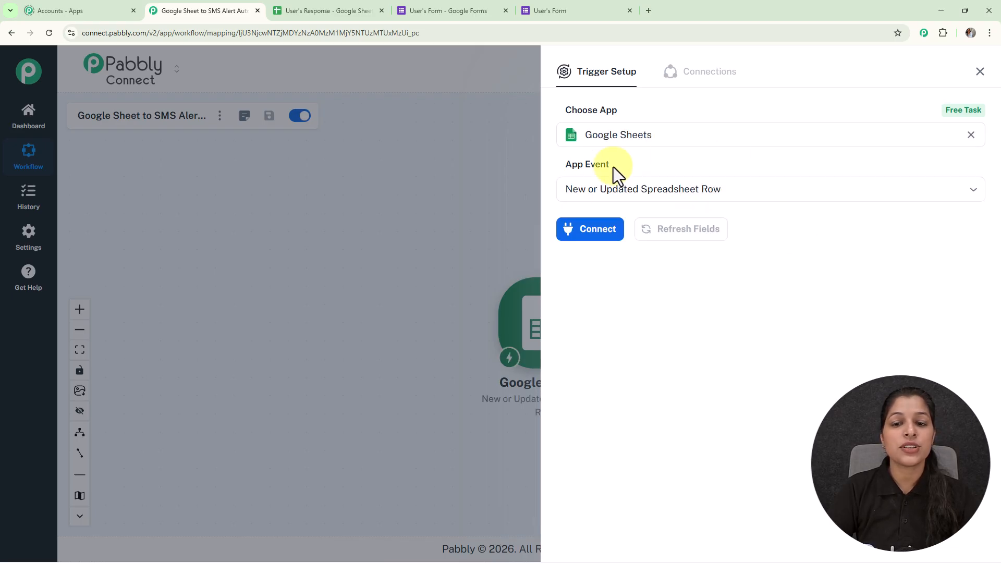
click(599, 236)
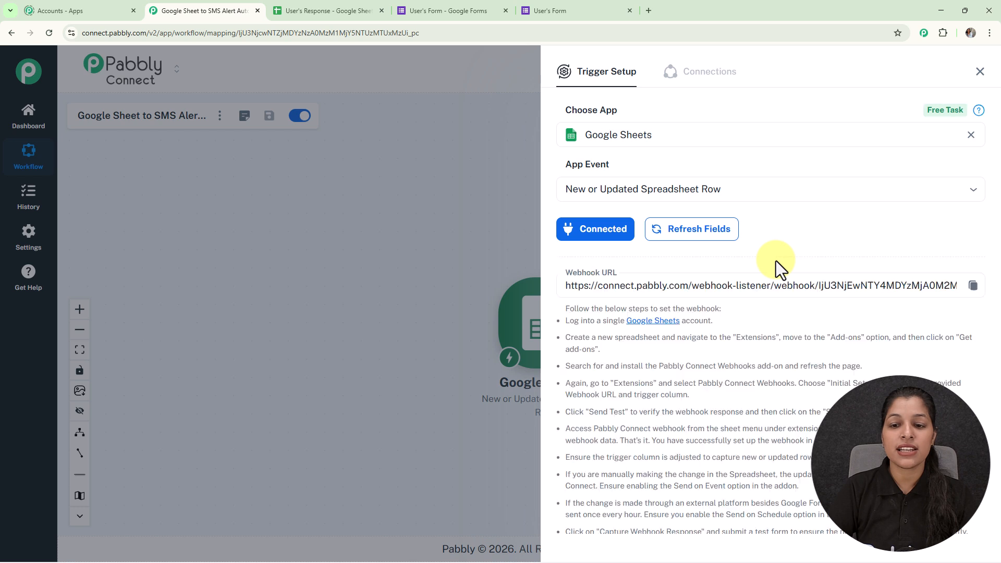
- Copy the Google Sheets trigger's webhook URL and switch to the User's Response spreadsheet
drag(569, 312, 573, 505)
triple_click(801, 210)
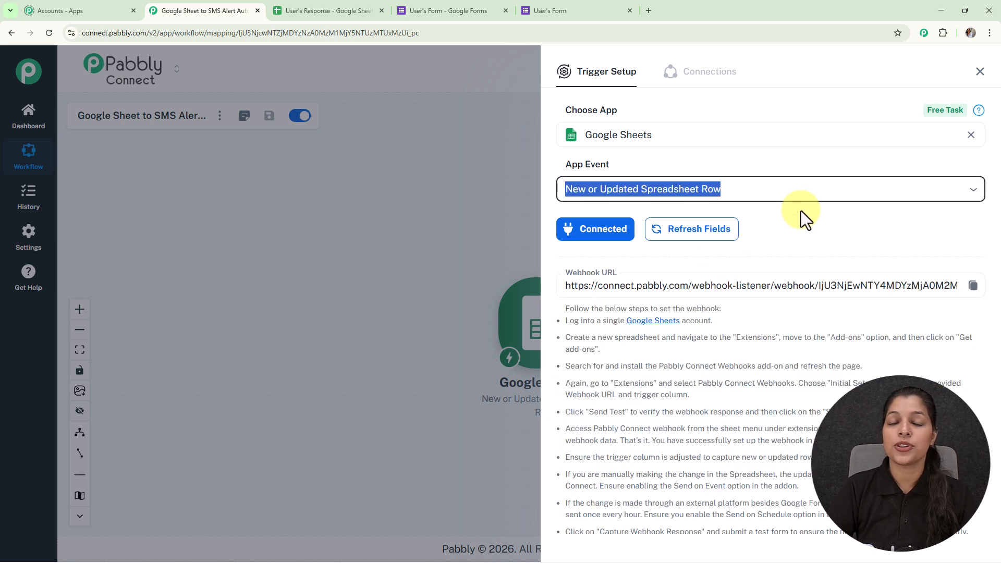
click(811, 224)
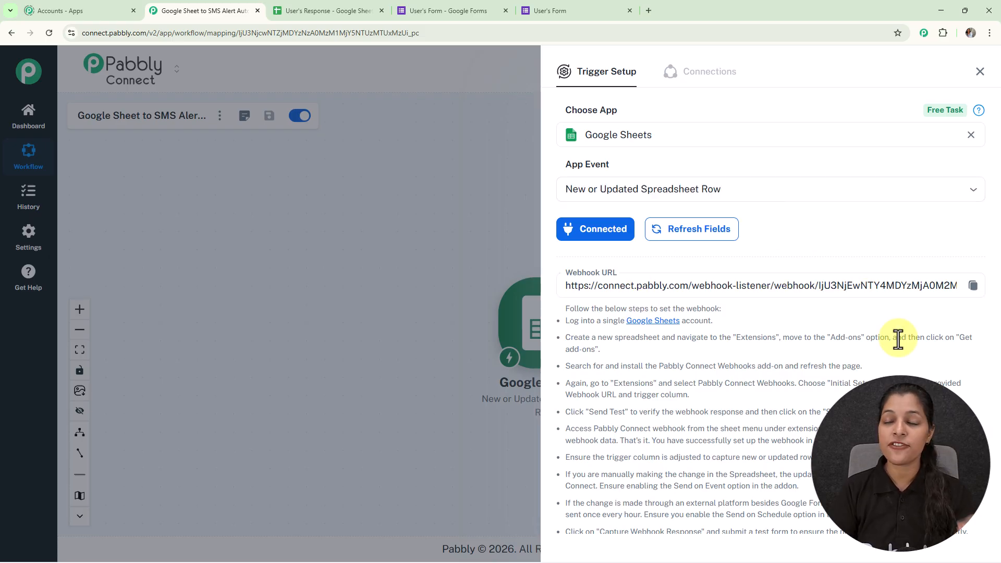
click(973, 286)
click(301, 4)
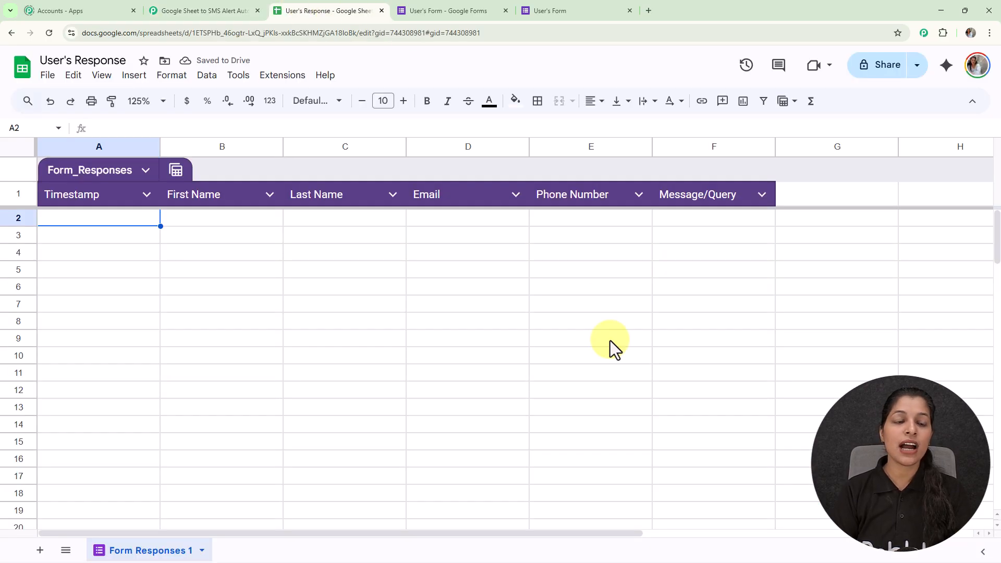
- Search the Google Workspace Marketplace add-ons for "Pabbly Connect Webhooks" and close the marketplace
click(292, 76)
mouse_move(295, 105)
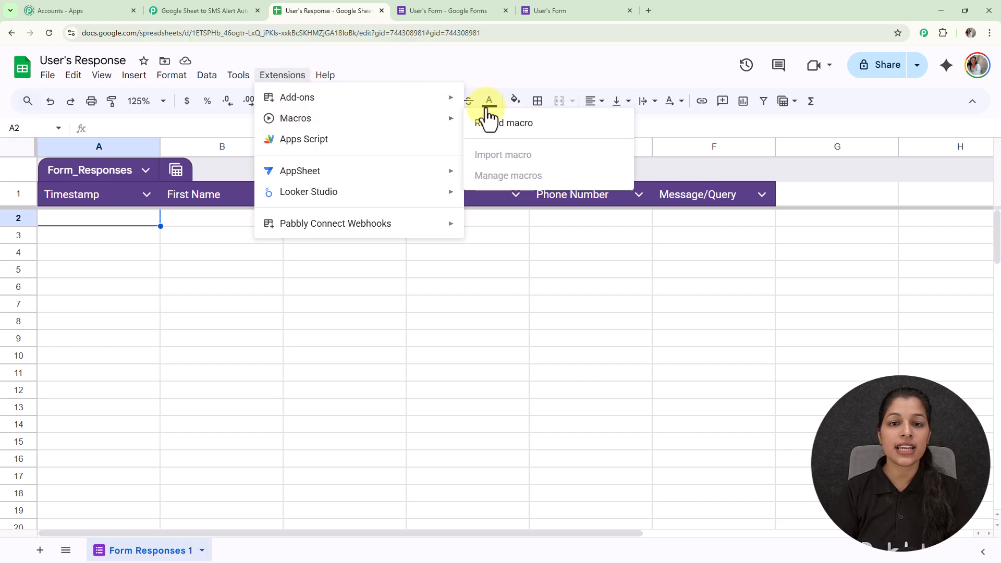
click(491, 104)
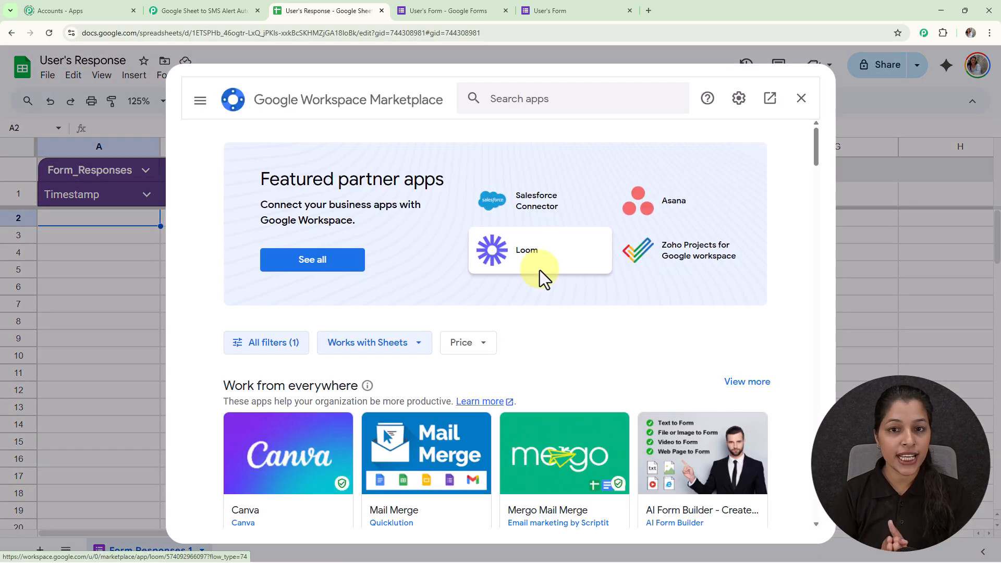
click(528, 107)
text(Pabb)
click(535, 111)
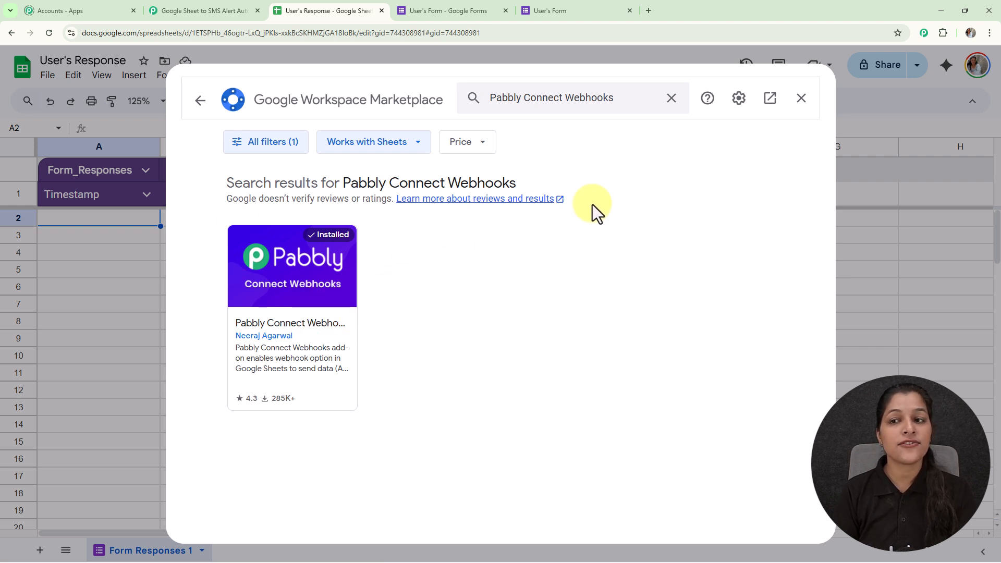
click(802, 98)
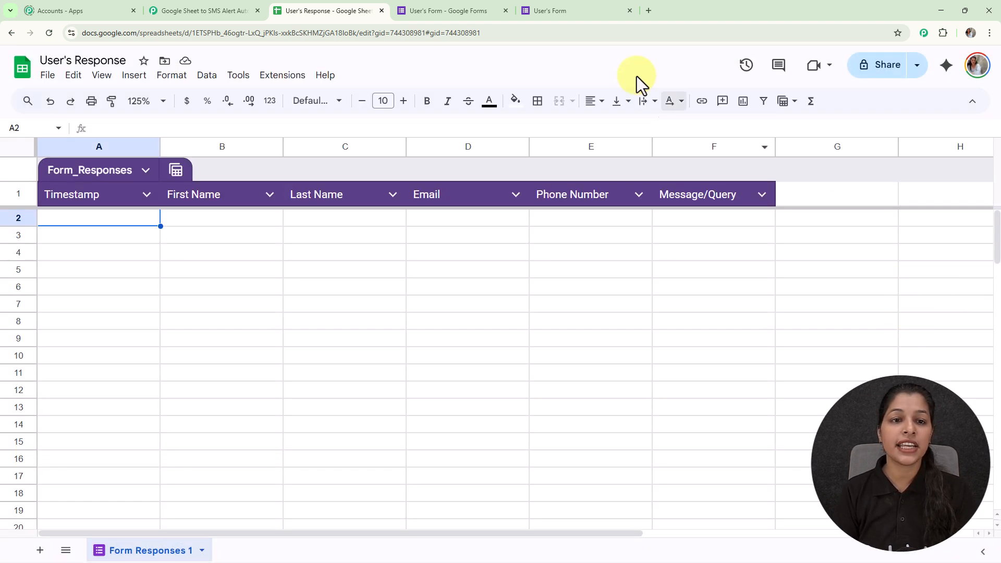
- Submit the Pabbly Connect Webhooks initial setup for the Form Responses 1 sheet with the copied webhook URL and trigger column F
click(286, 84)
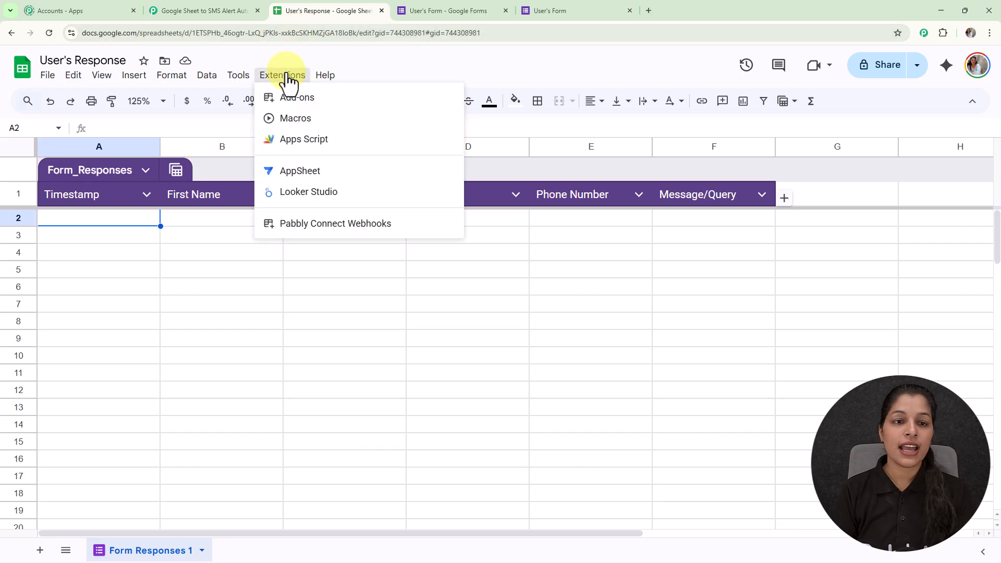
mouse_move(355, 231)
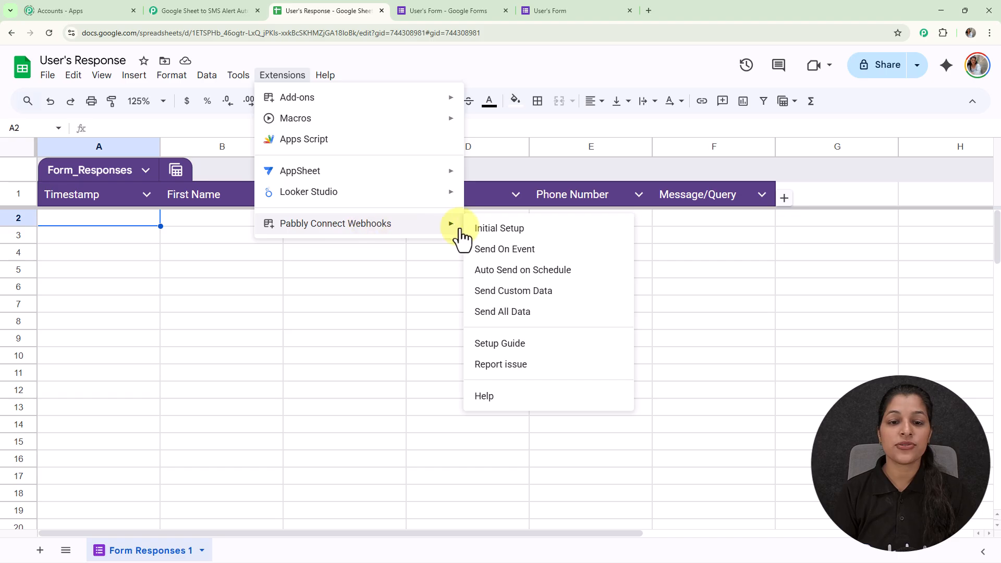
click(485, 231)
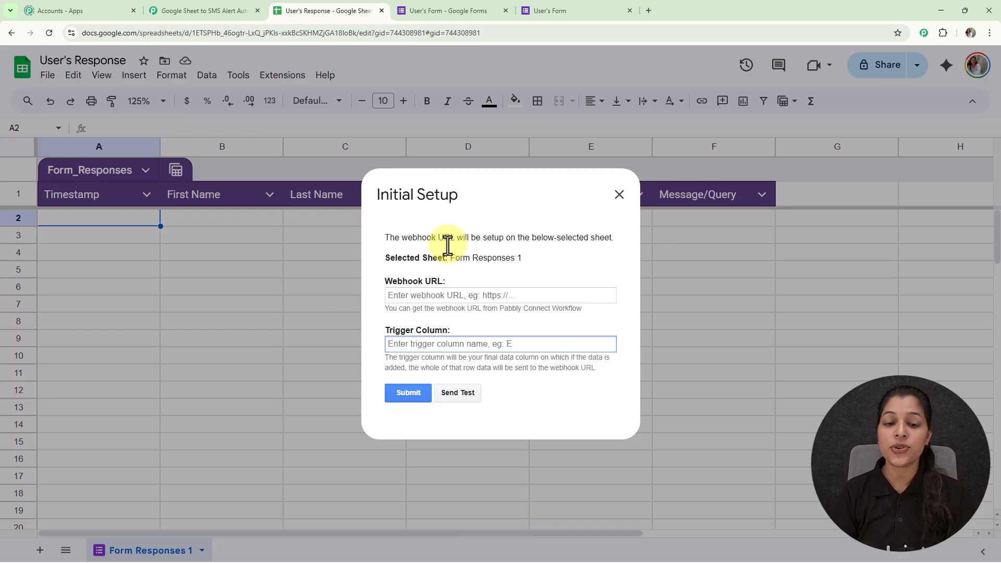
click(465, 296)
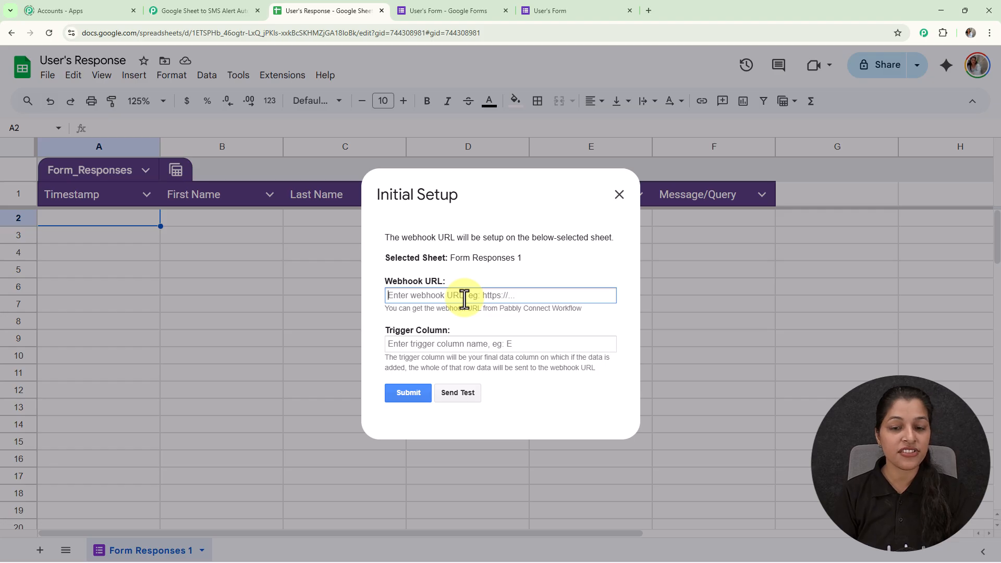
key(ctrl+v)
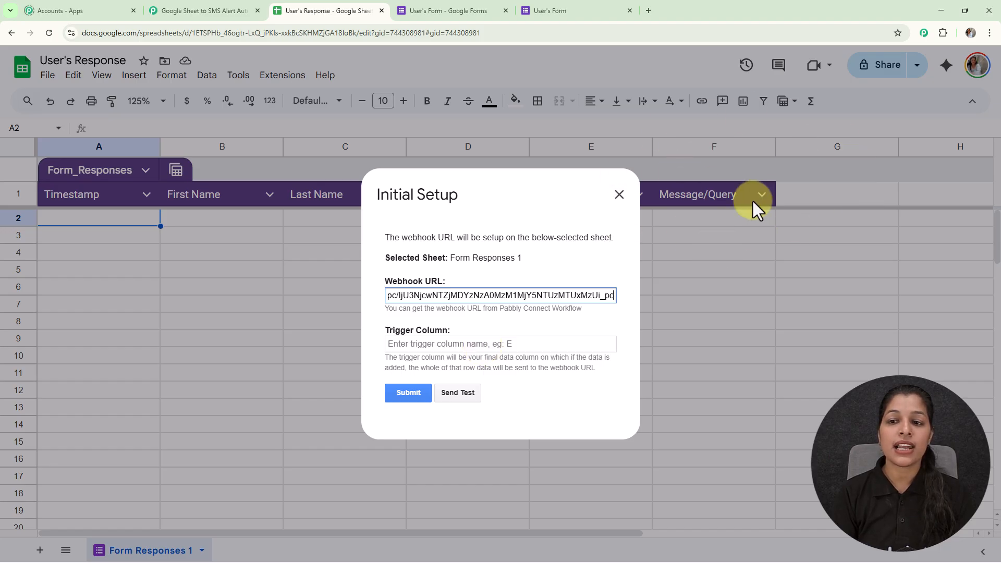
click(483, 344)
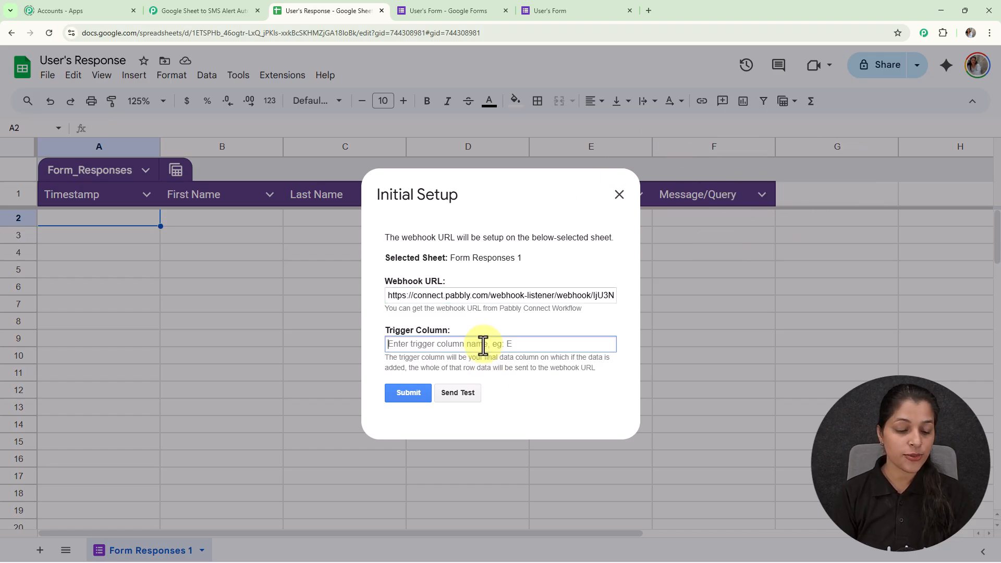
text(F)
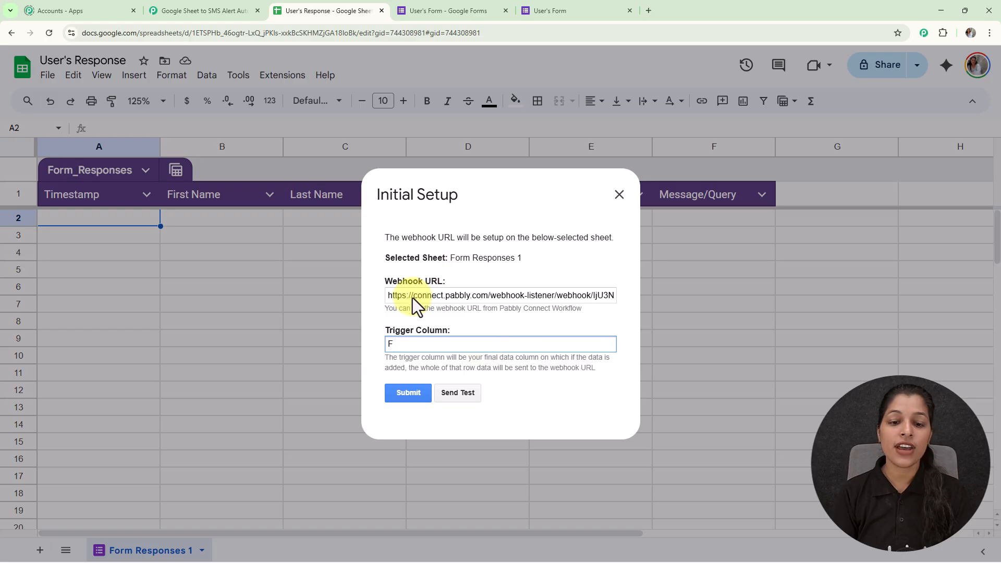
click(424, 399)
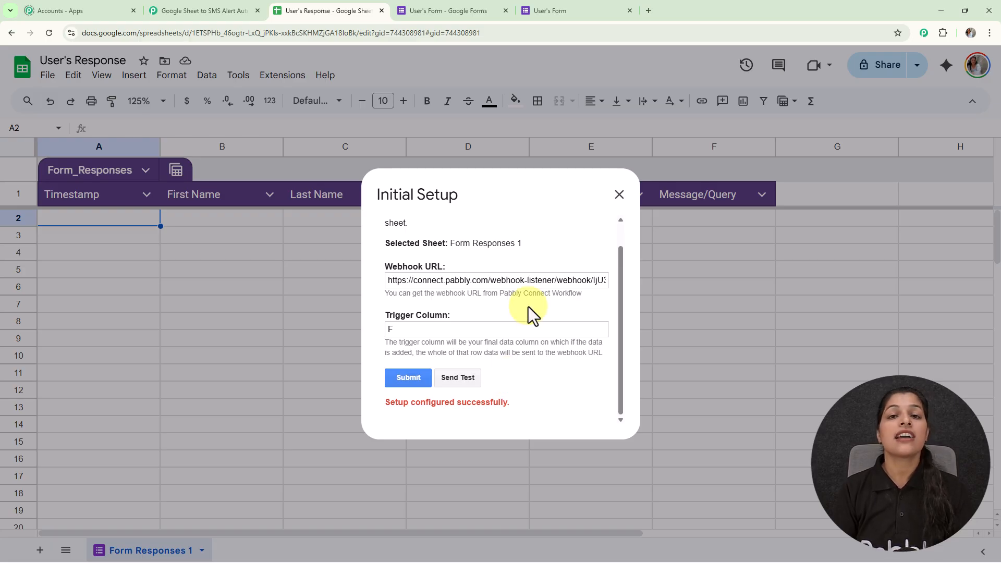
- Check the trigger's webhook response status in Pabbly Connect and return to the User's Response spreadsheet
click(198, 6)
scroll(809, 264, down, 5)
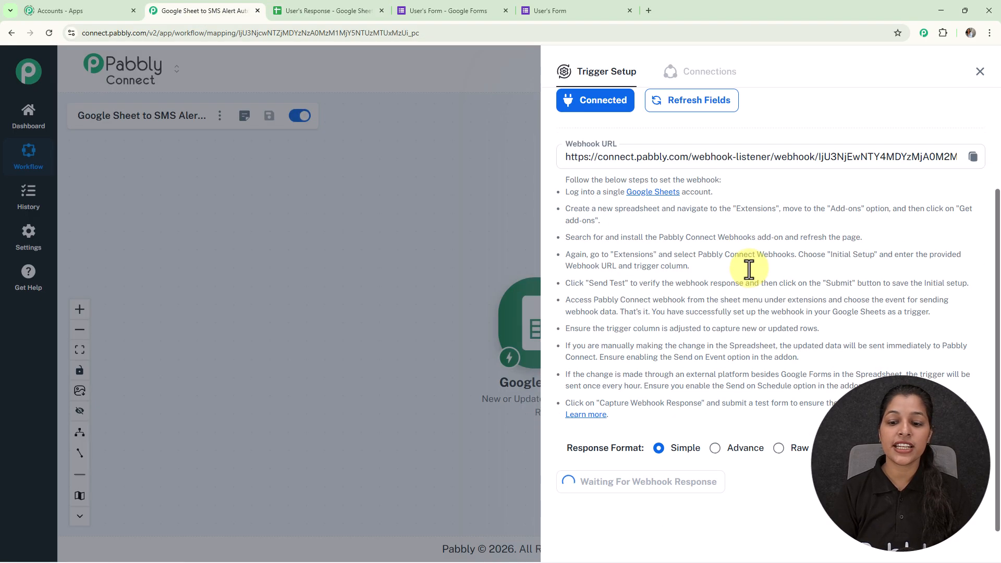
click(359, 18)
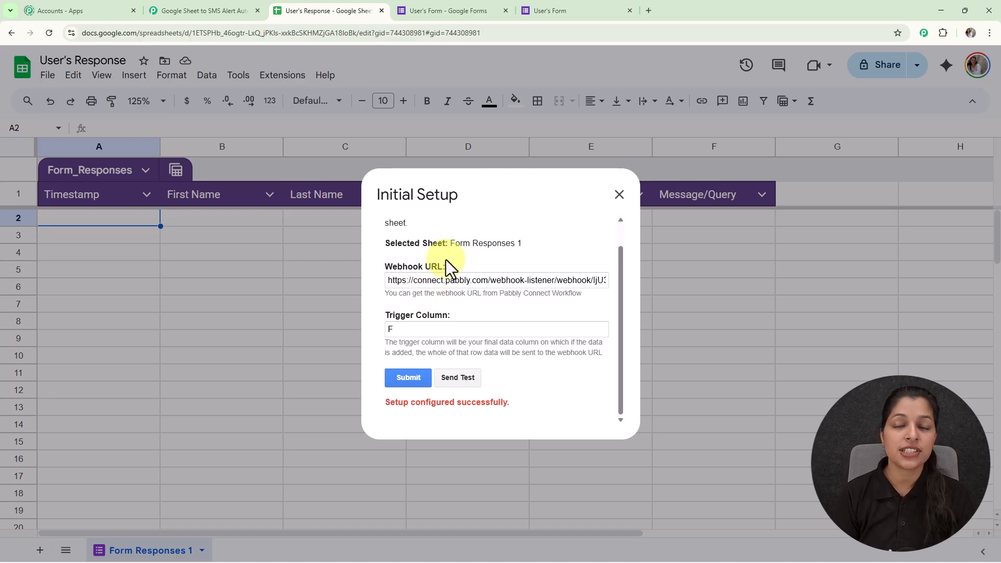
- Submit a test response in User's Form with a first name, last name, email, phone number and the message "Xyz"
click(553, 10)
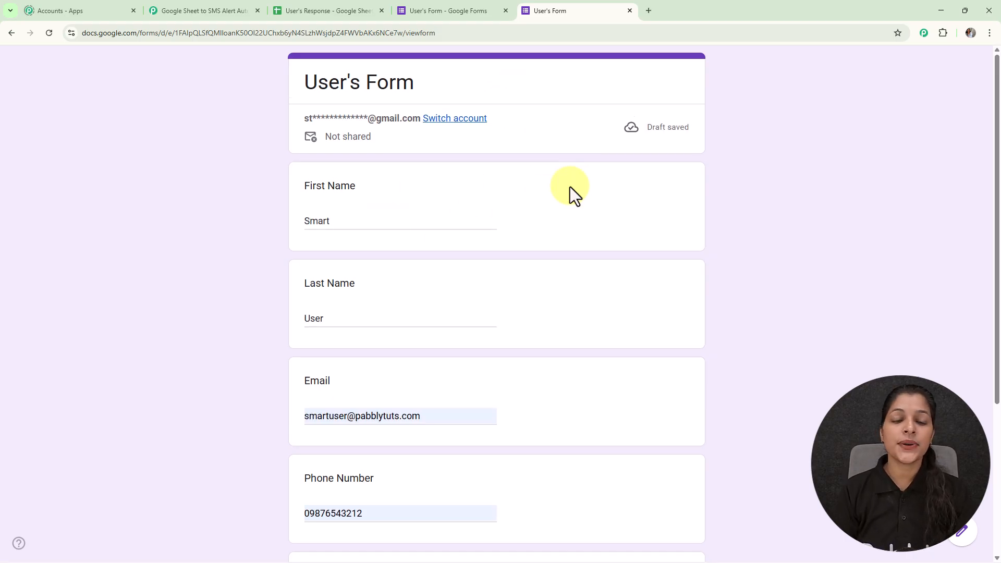
scroll(571, 188, down, 2)
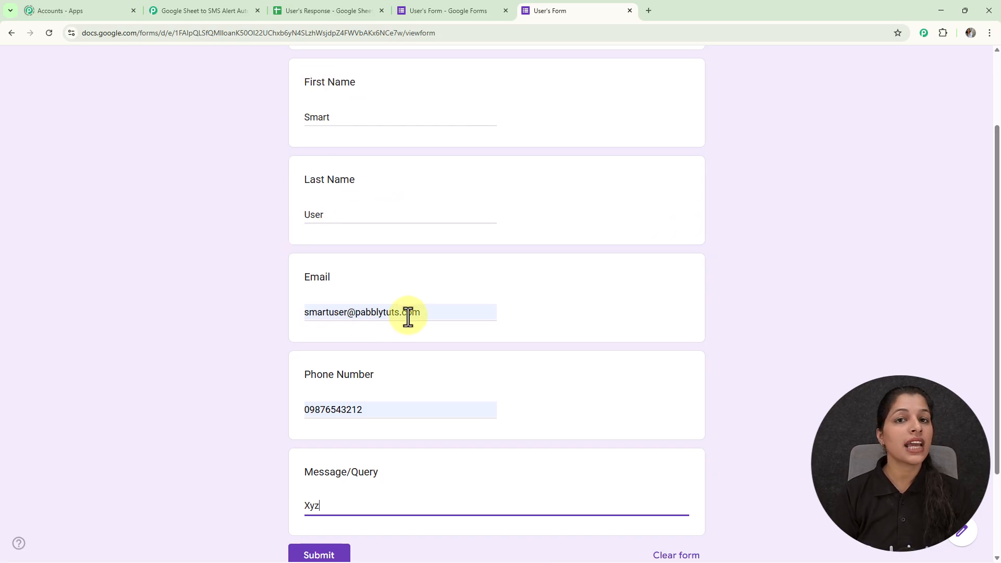
scroll(409, 315, down, 2)
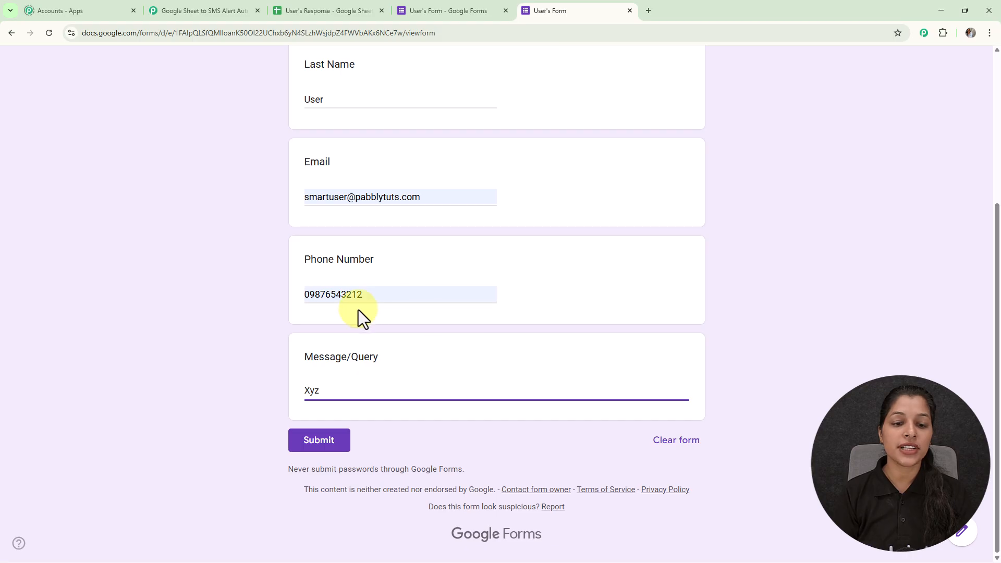
click(315, 446)
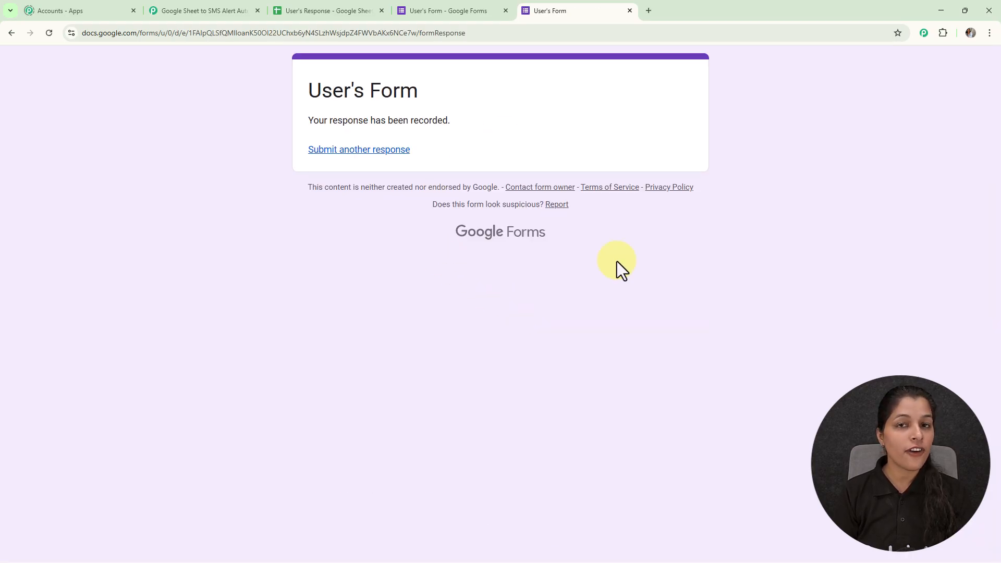
- Switch to the User's Response spreadsheet and send test data from the Pabbly Connect Webhooks initial setup
click(346, 13)
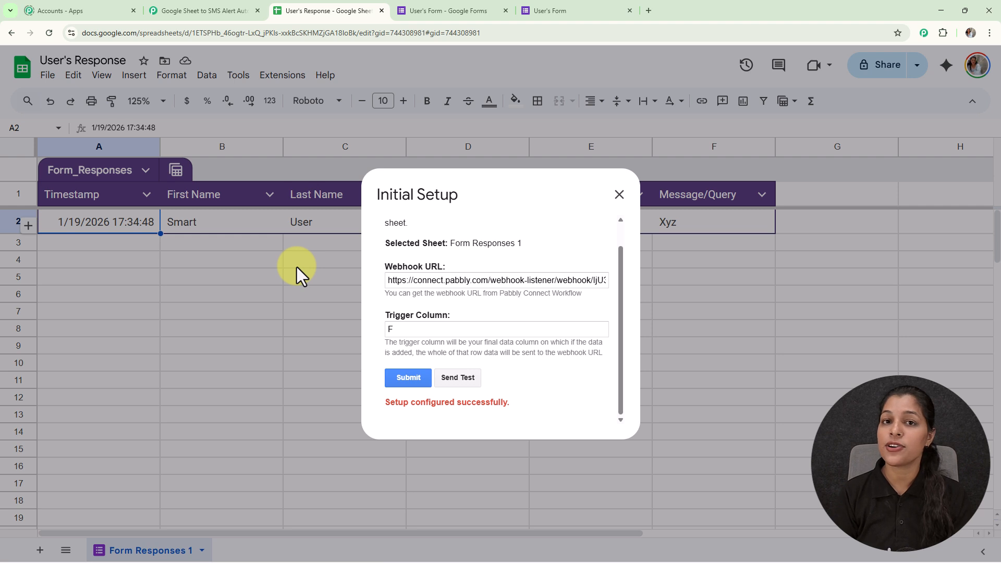
click(453, 380)
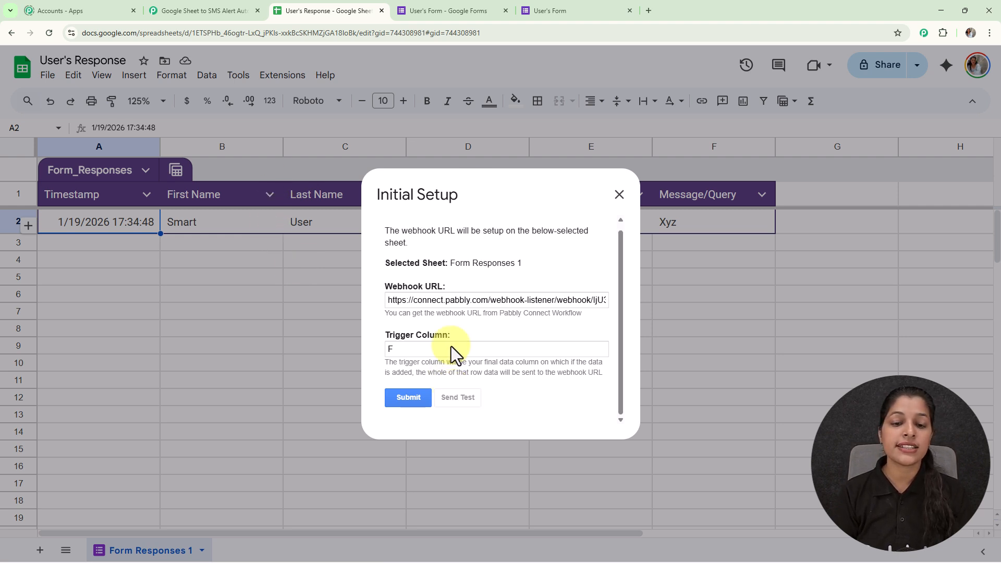
scroll(528, 317, down, 1)
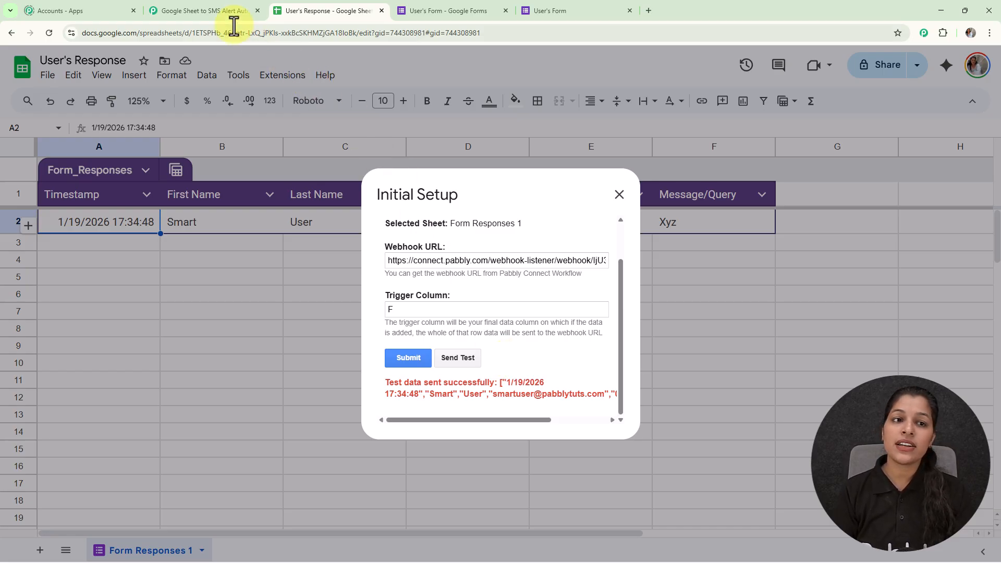
- Review the webhook response received in the Pabbly Connect trigger, including the submitted form fields, and close the trigger setup
click(224, 10)
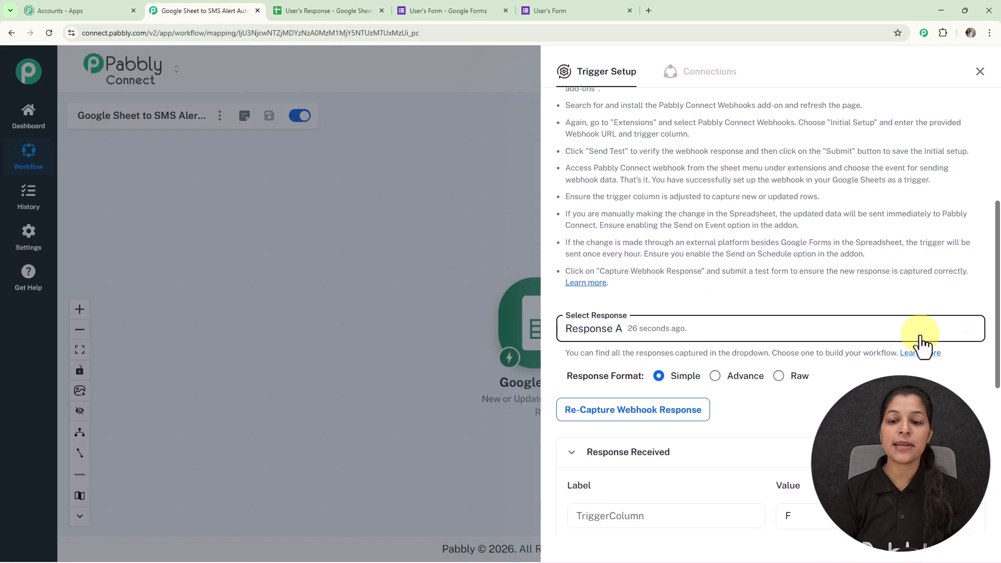
scroll(919, 340, down, 4)
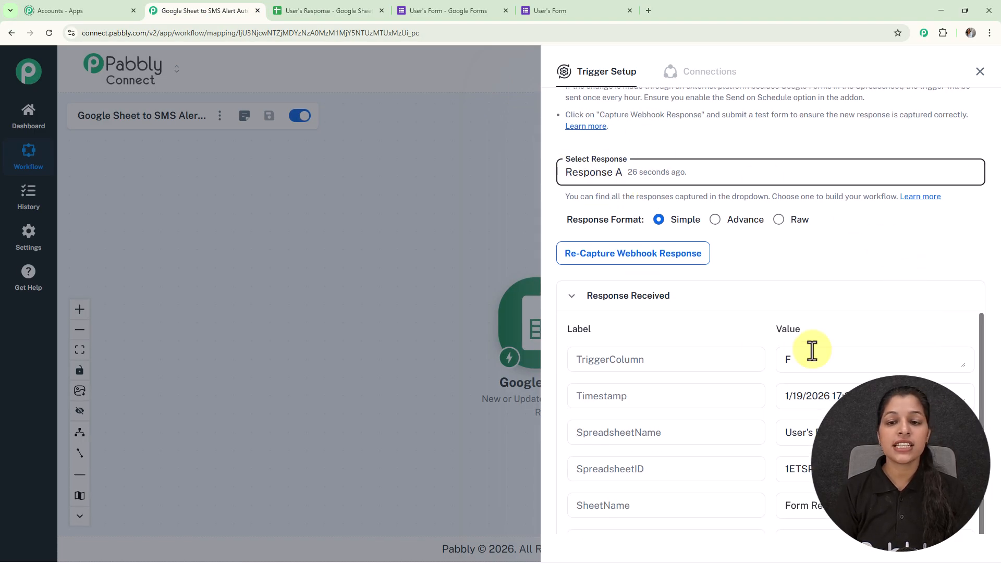
scroll(832, 351, down, 3)
scroll(999, 287, down, 3)
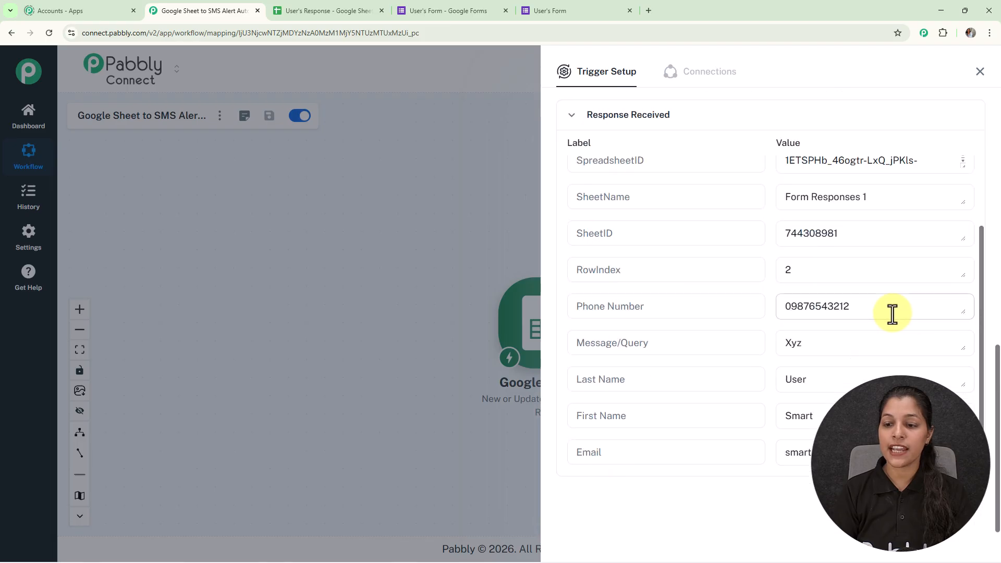
click(792, 349)
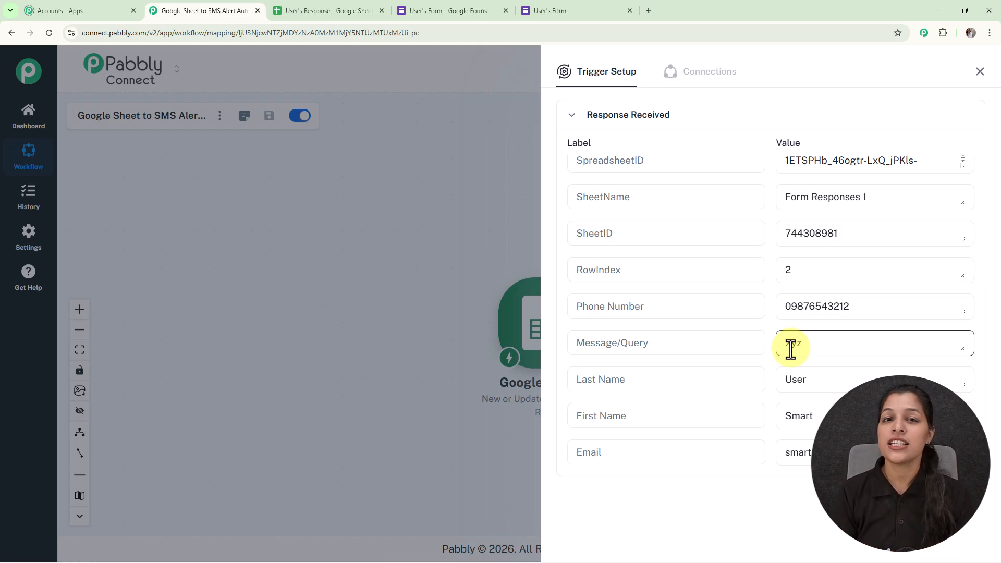
click(987, 82)
- Add a Twilio action after the Google Sheets trigger with the Send SMS Message event
drag(765, 335, 617, 318)
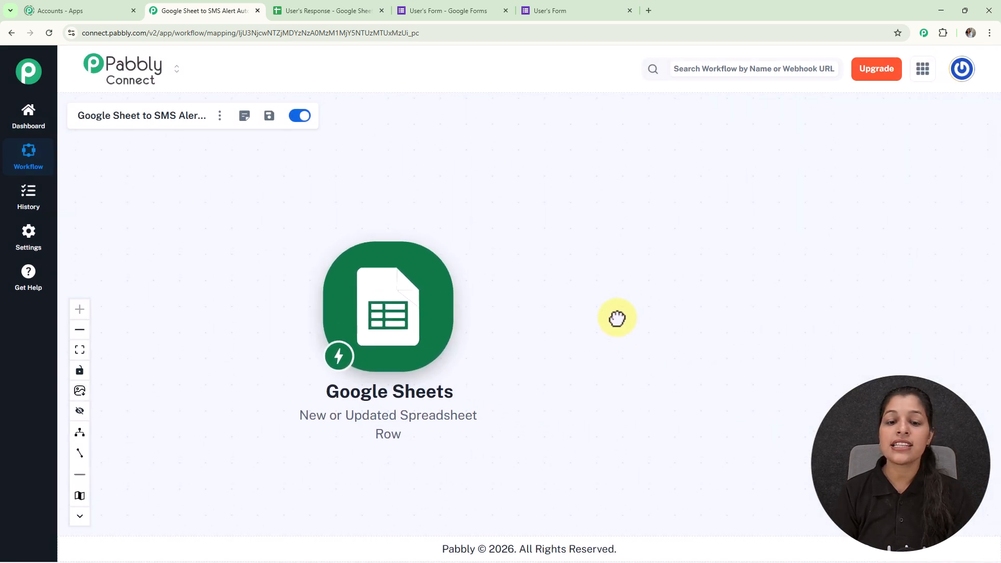
mouse_move(447, 293)
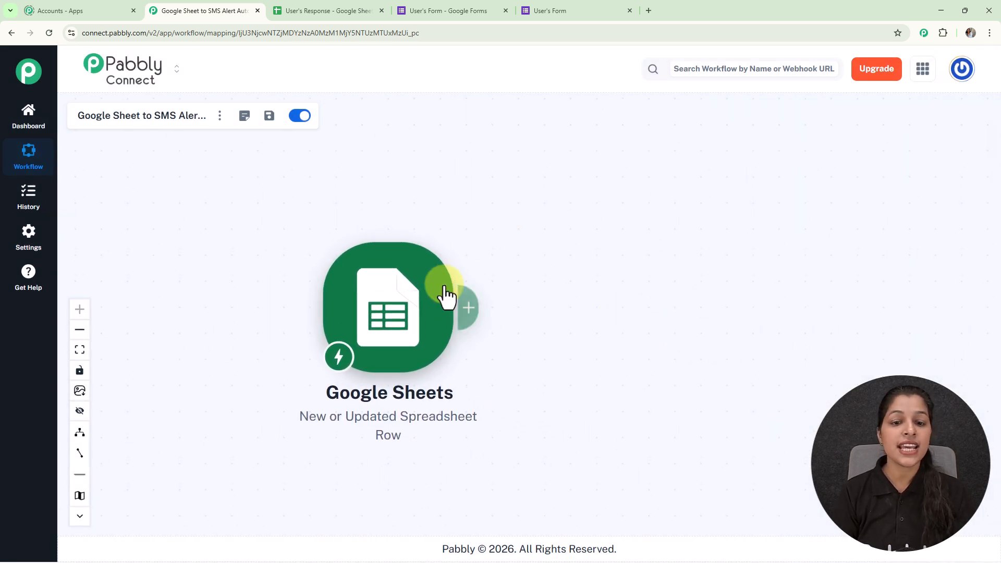
click(468, 308)
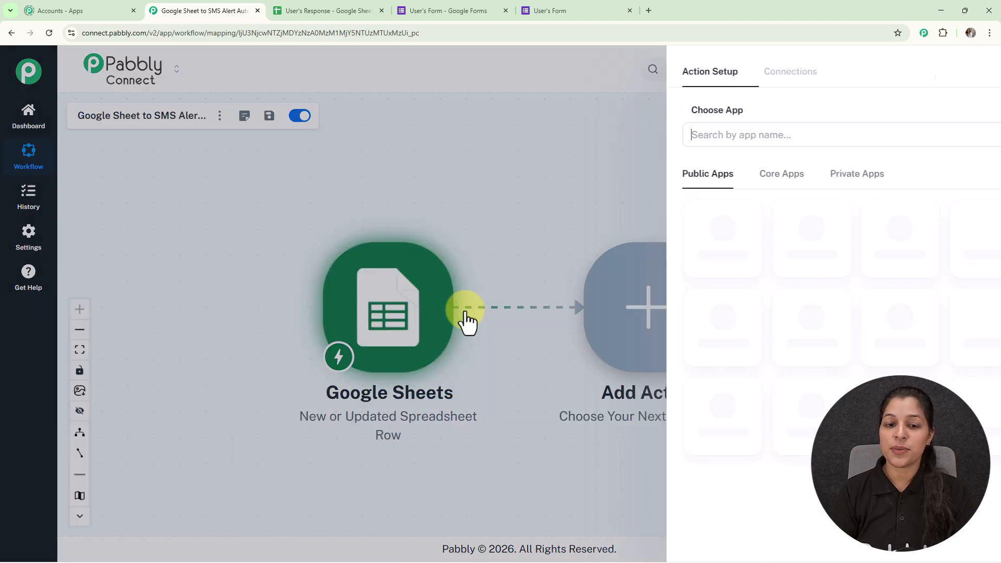
click(639, 141)
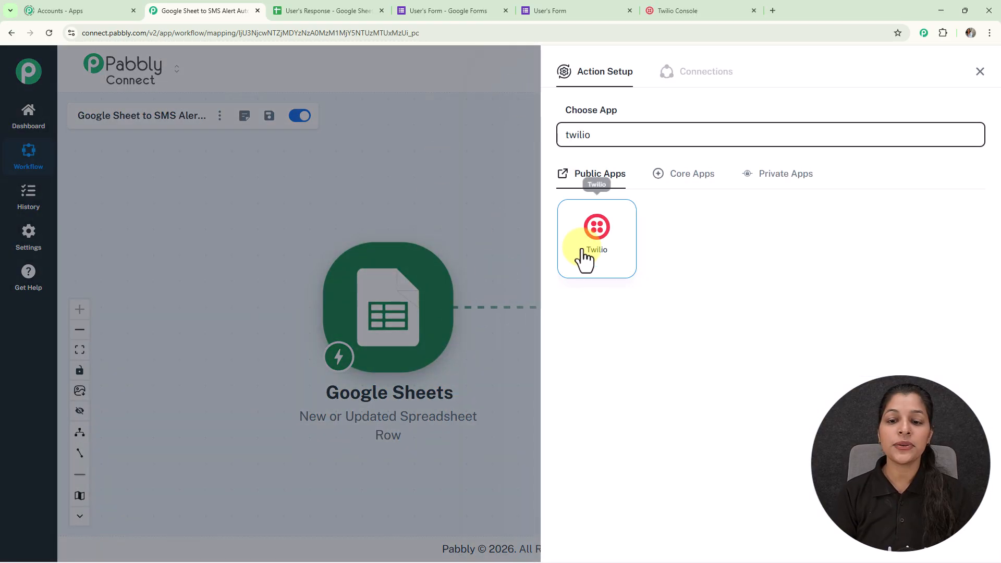
click(585, 260)
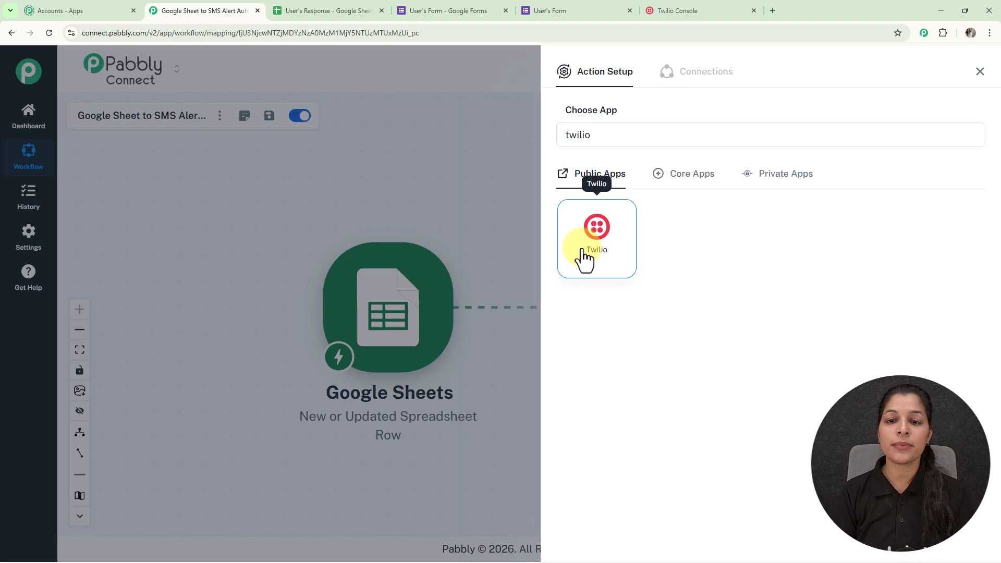
click(736, 189)
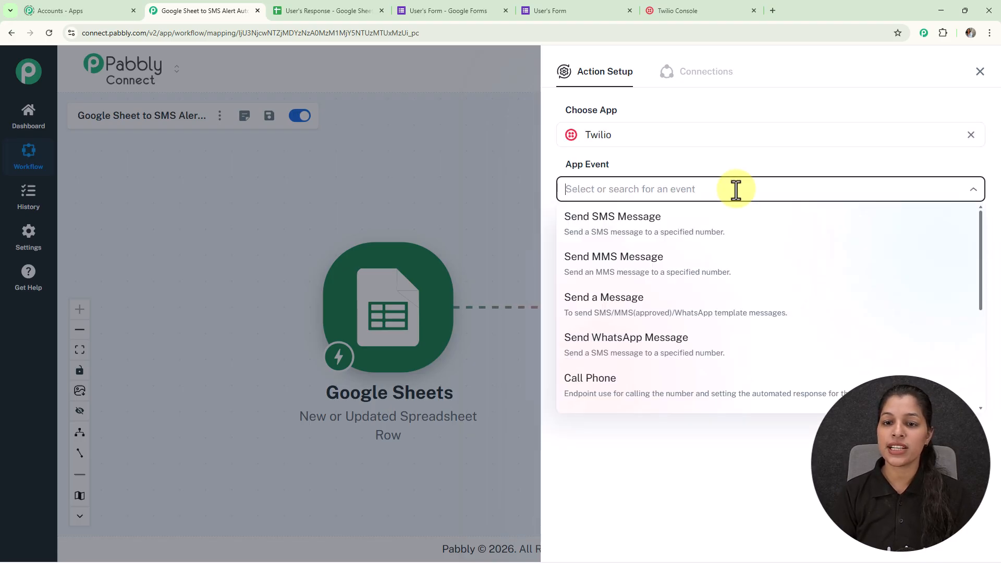
click(601, 236)
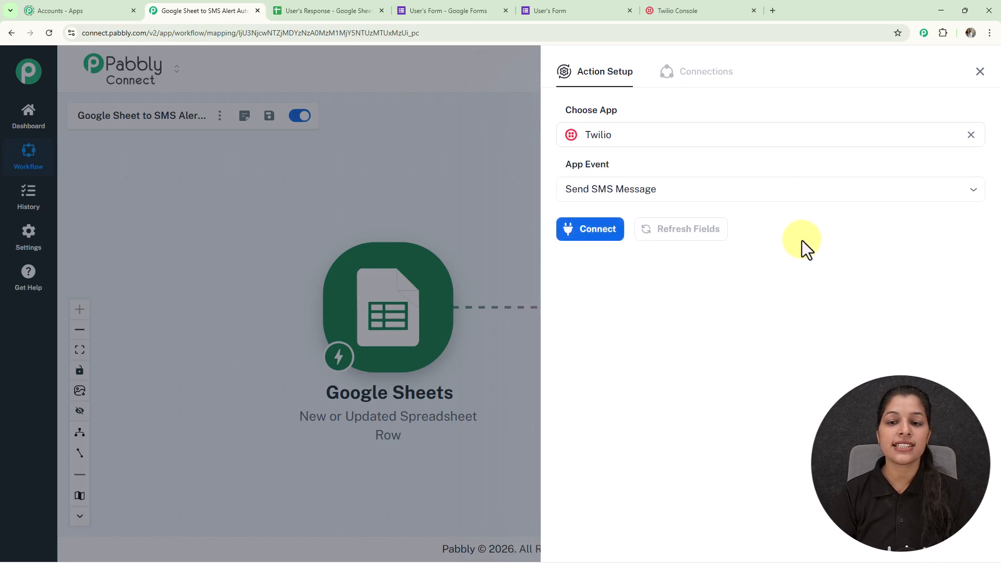
- Start connecting the Twilio action using a new connection instead of an existing one
click(588, 232)
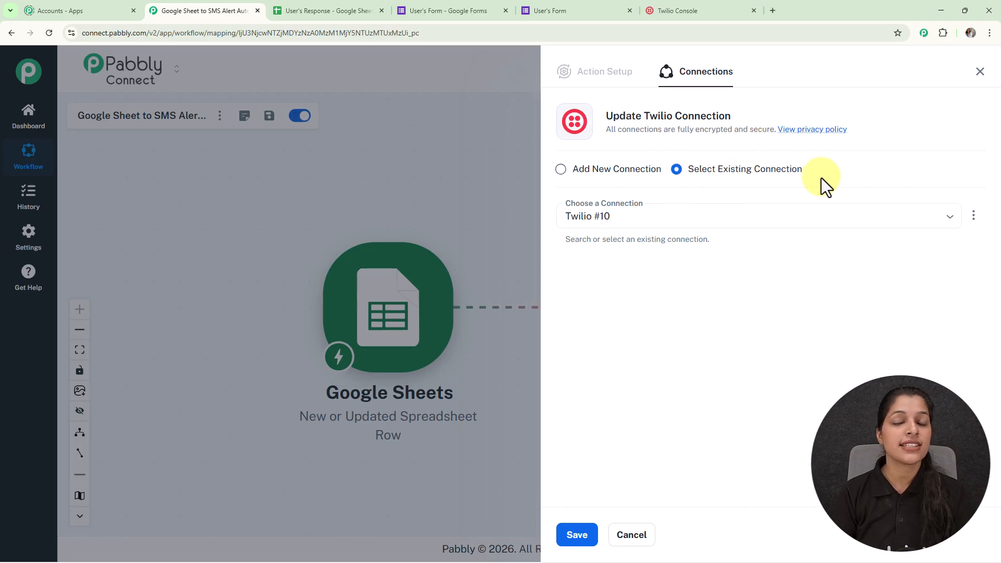
click(562, 169)
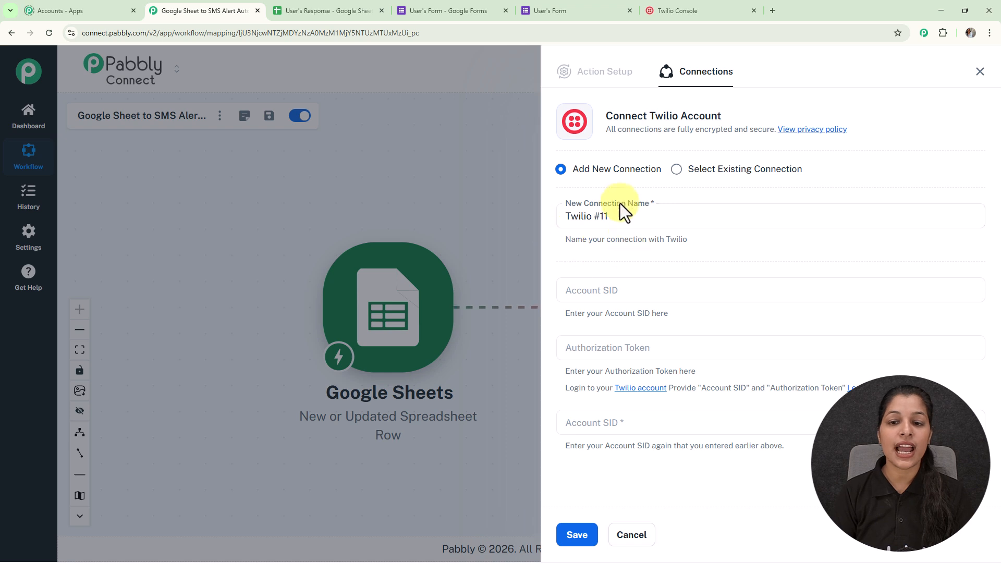
click(562, 226)
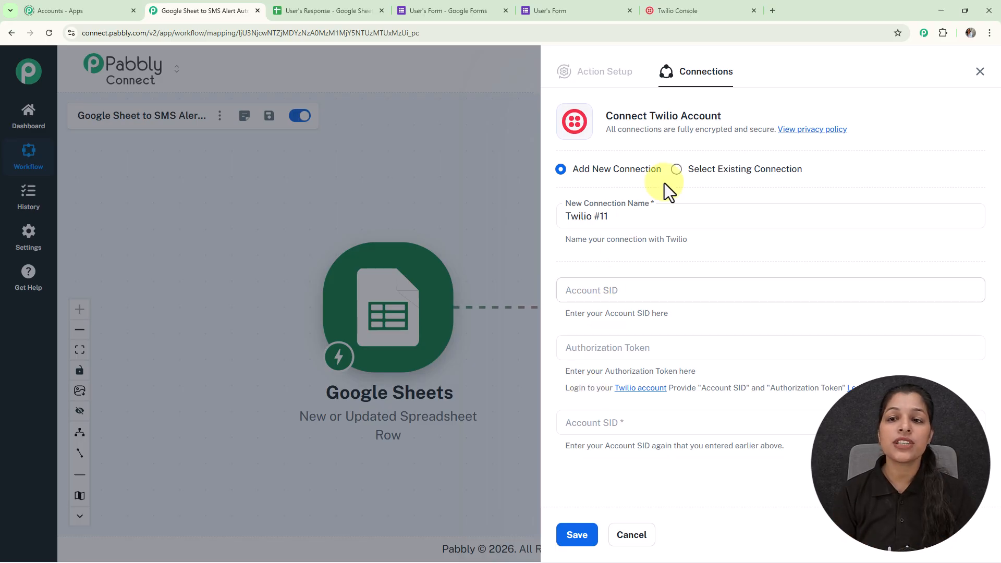
- Copy the Account SID from the Twilio Console and paste it into both Account SID fields of the Pabbly Connect connection
click(729, 9)
scroll(628, 156, down, 10)
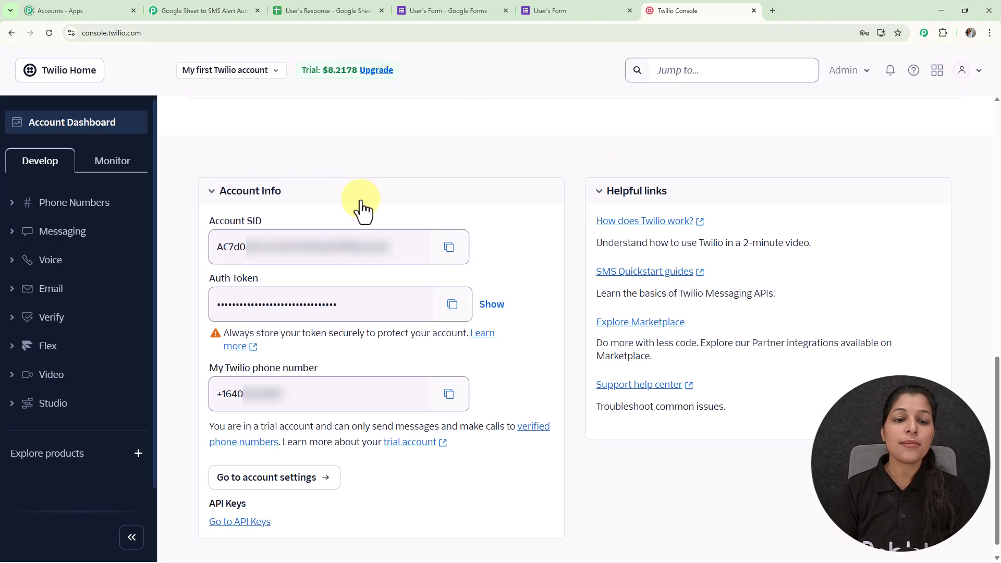
click(448, 250)
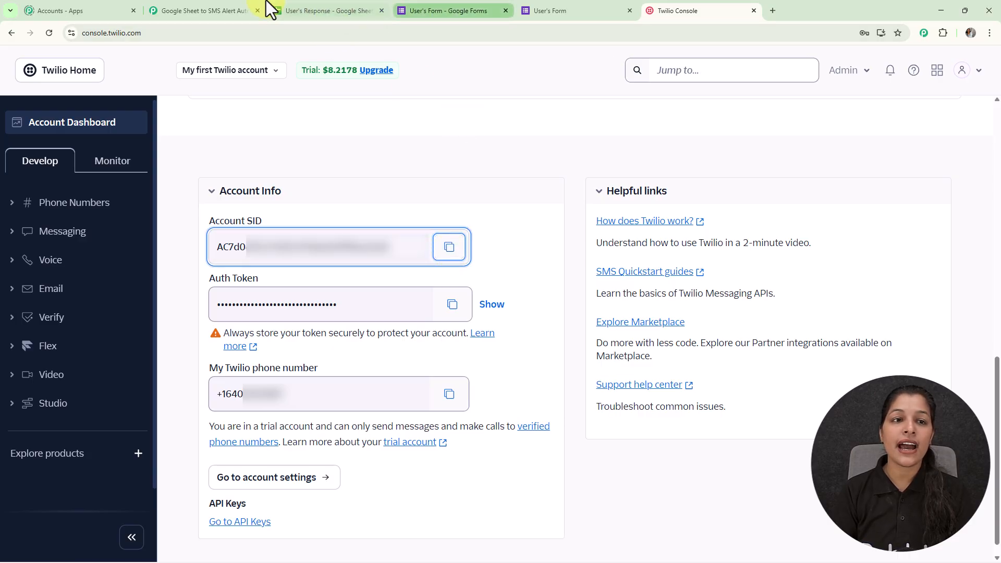
click(208, 11)
click(717, 293)
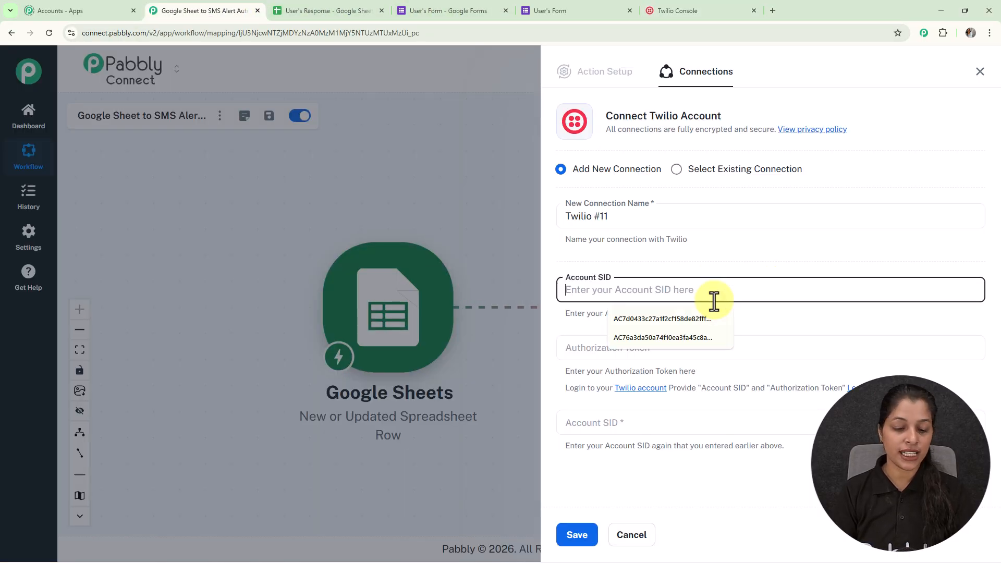
key(ctrl+v)
click(622, 425)
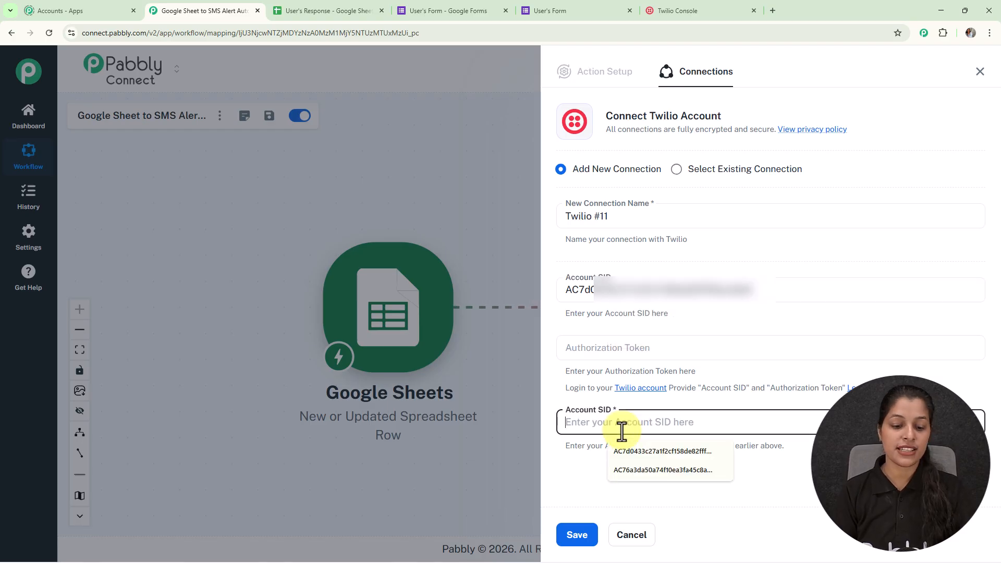
key(ctrl+v)
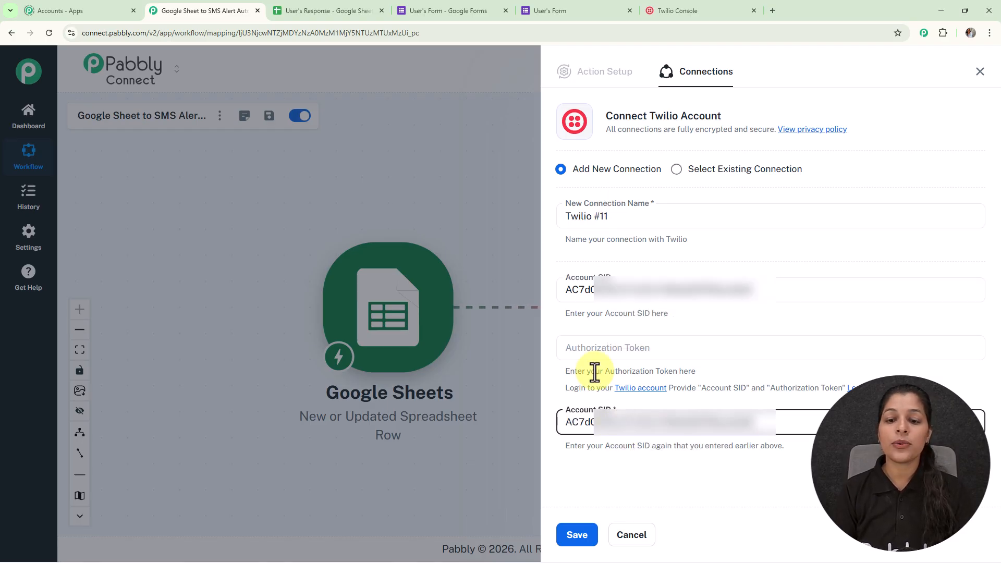
- Copy the Auth Token from the Twilio Console, paste it as the connection's Authorization Token in Pabbly Connect, and save the connection
click(709, 9)
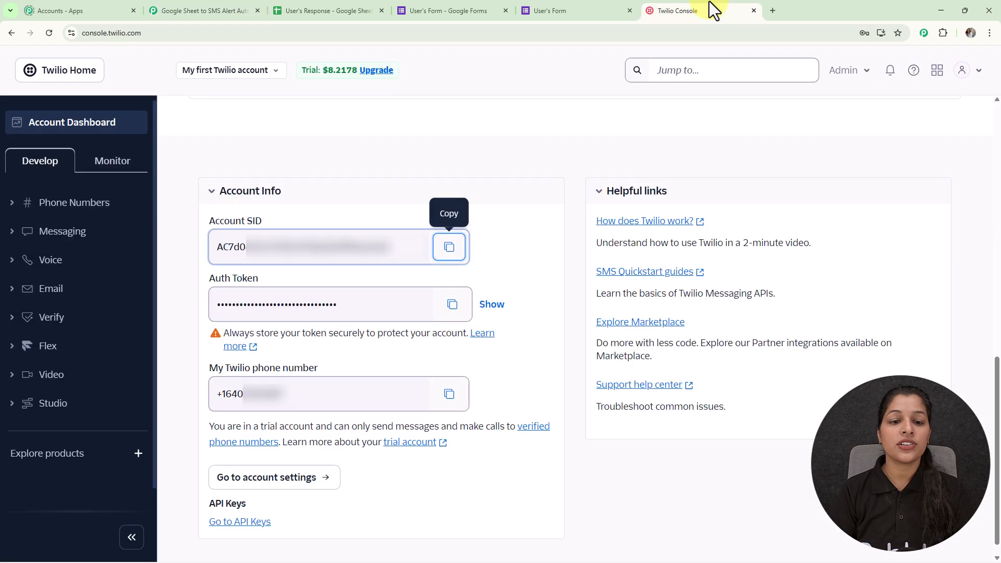
click(450, 307)
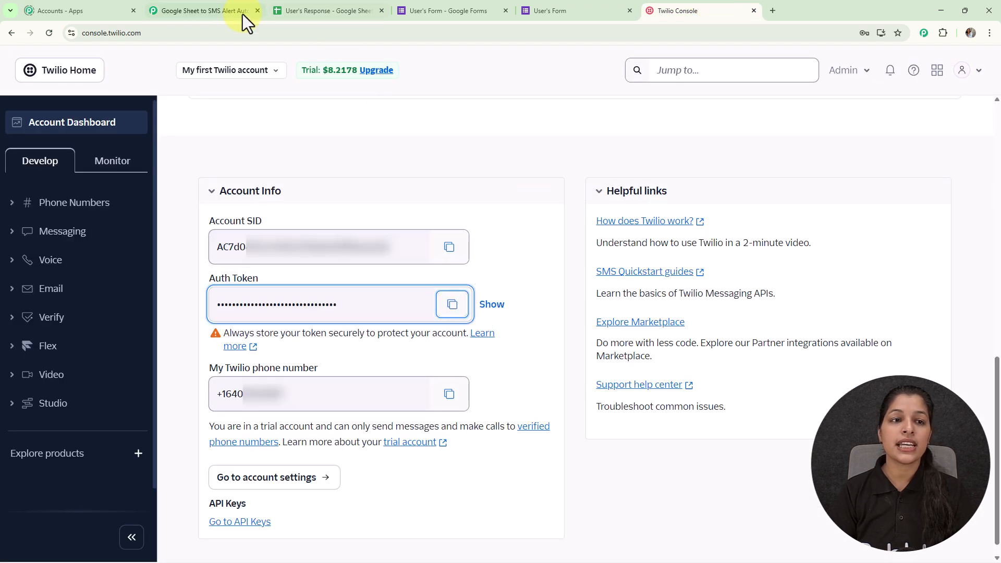
click(245, 13)
click(630, 353)
key(ctrl+v)
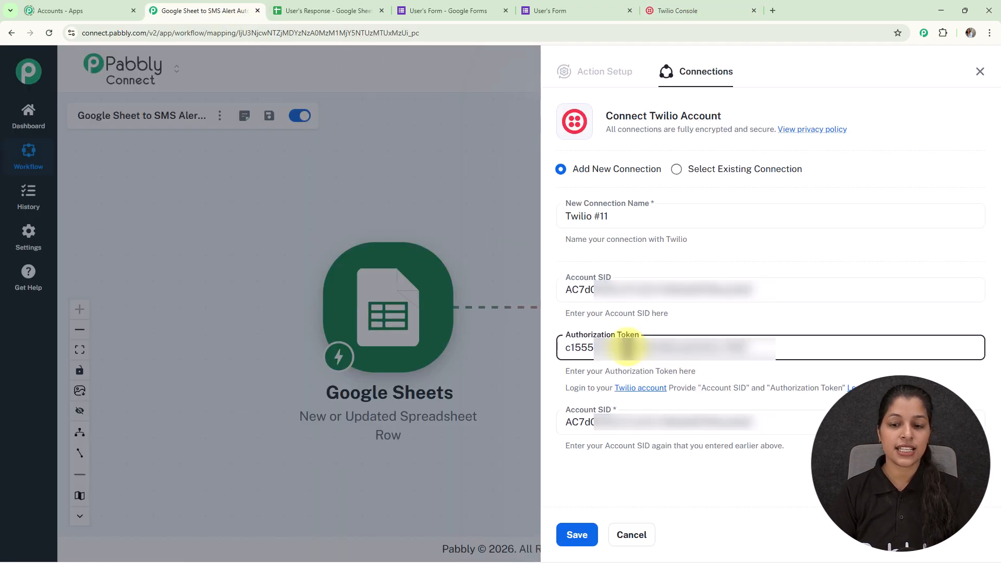
click(575, 538)
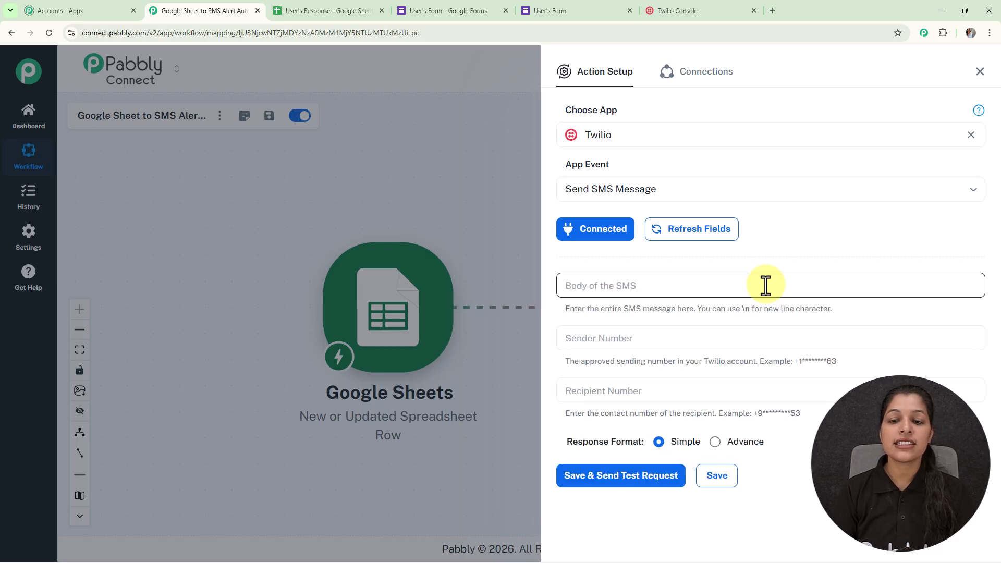
- Paste the SMS body "Hi 👋 We've received your Query -. Our team will review it and contact you shortly. Stay Tuned!🚀"
click(729, 290)
key(ctrl+v)
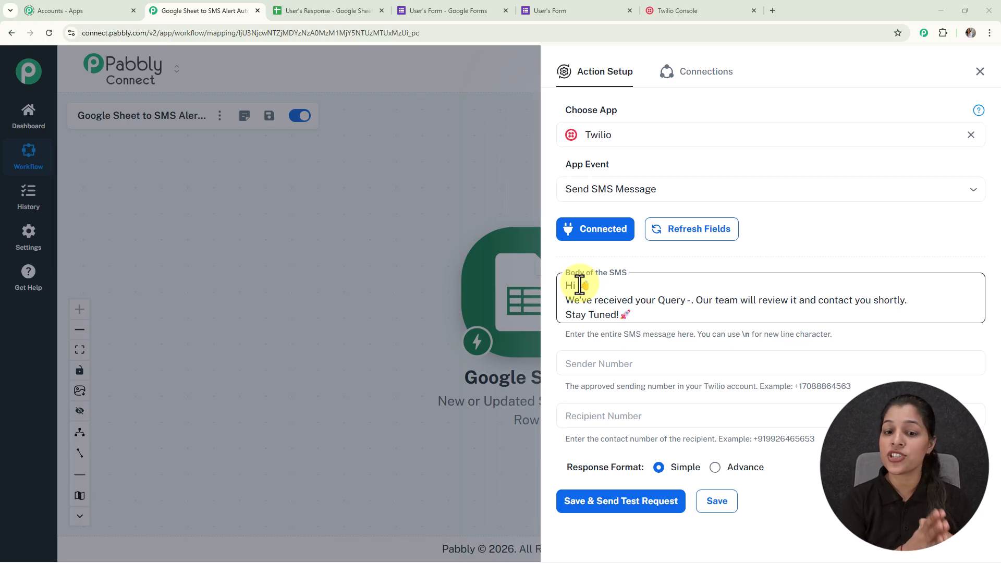
click(450, 286)
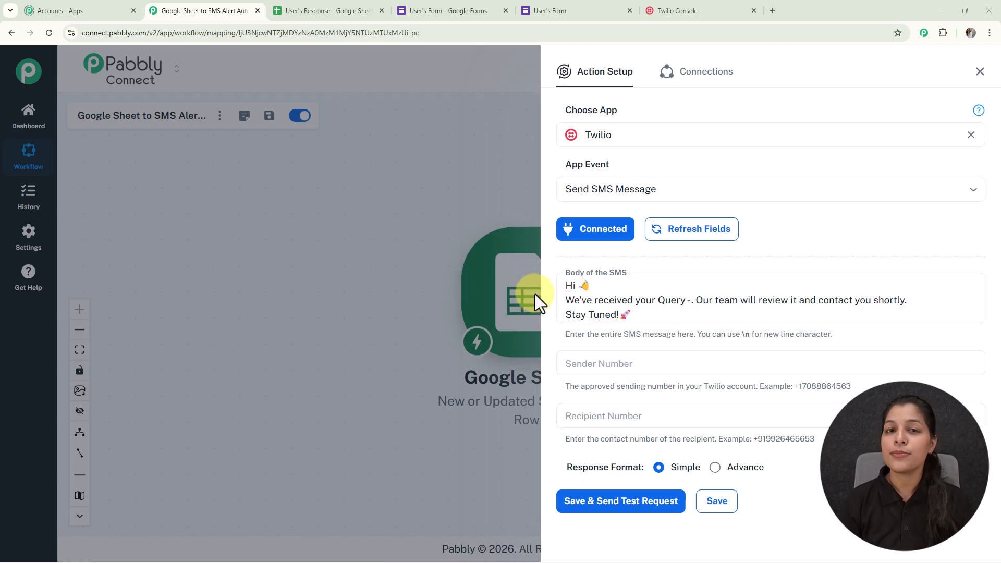
- Insert the First Name field from the Google Sheets trigger after "Hi" in the SMS body
click(577, 279)
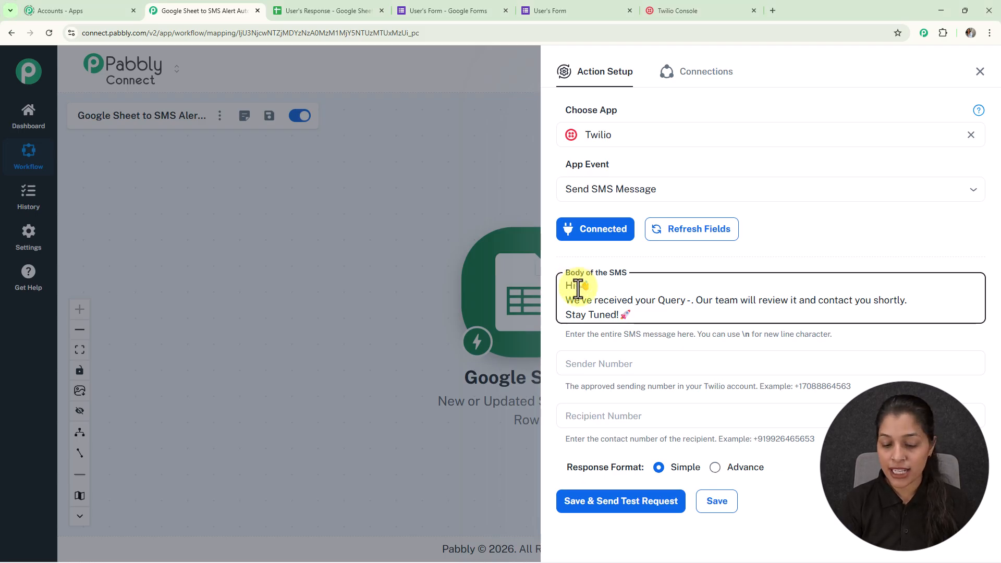
click(577, 286)
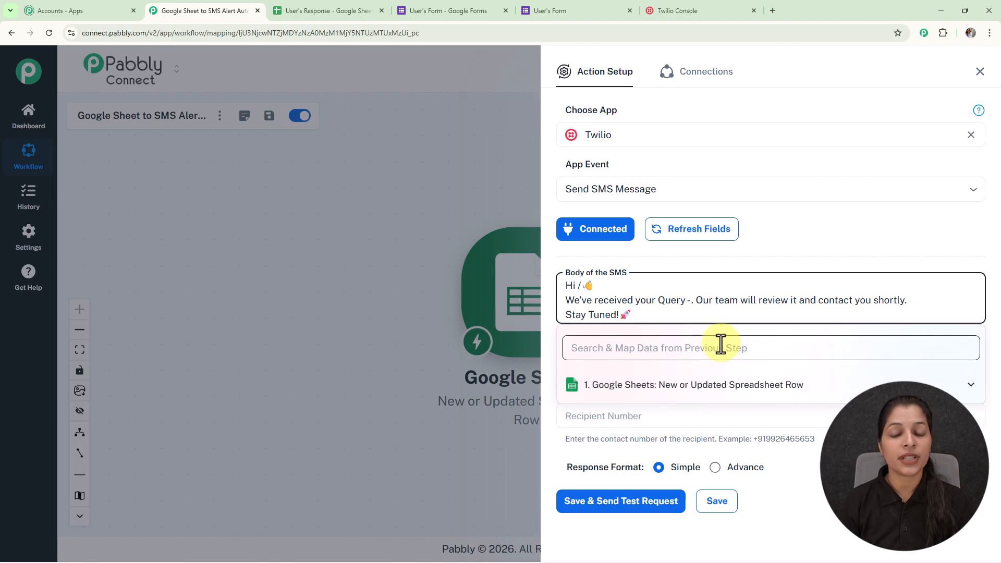
click(744, 385)
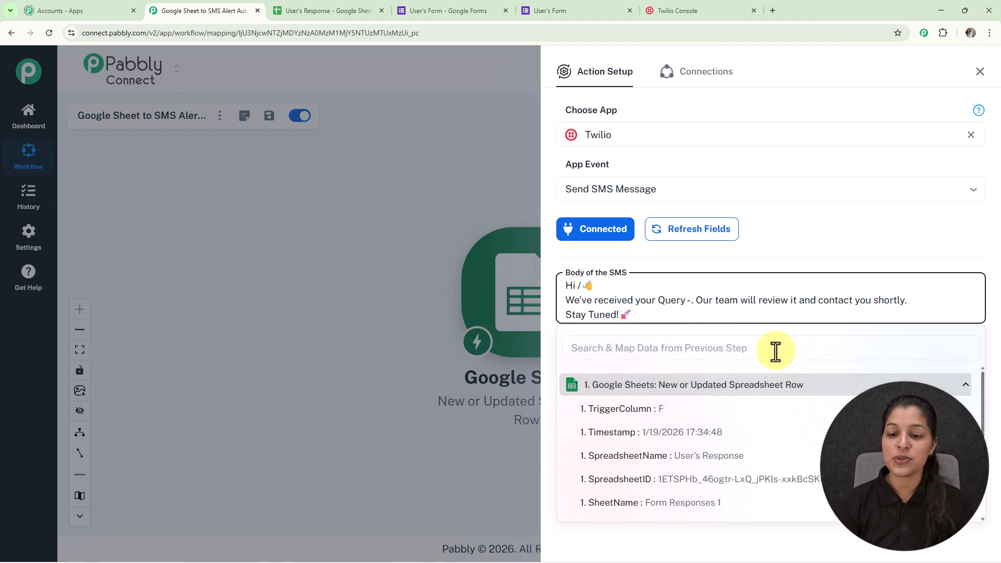
scroll(840, 394, down, 3)
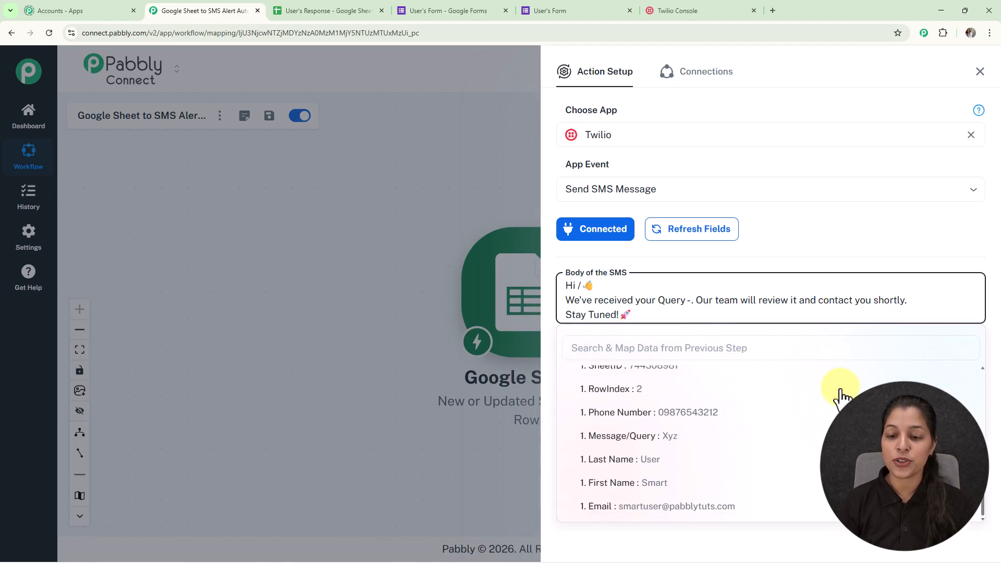
click(700, 487)
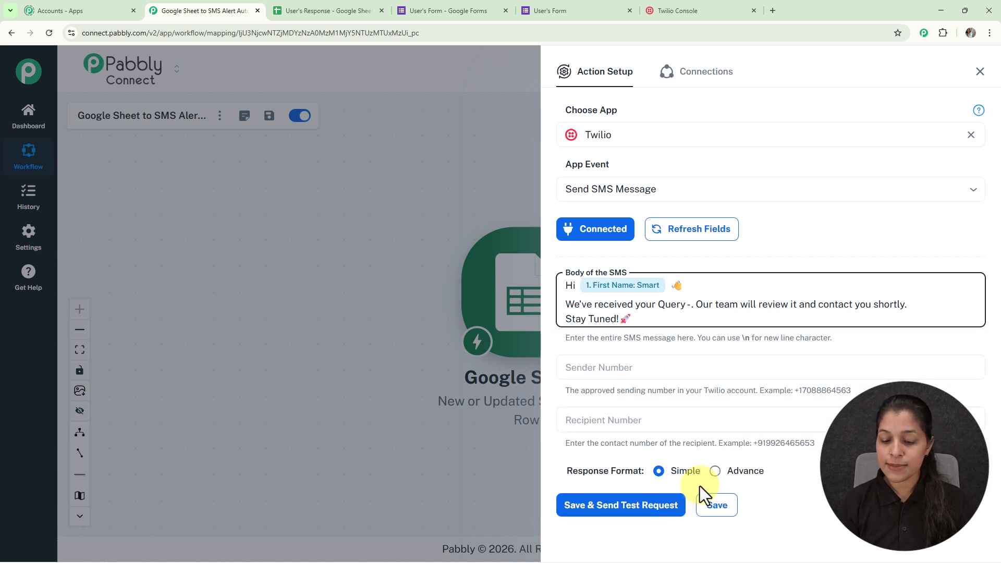
- Insert the Last Name field from the Google Sheets trigger after the First Name field in the SMS body
text(/)
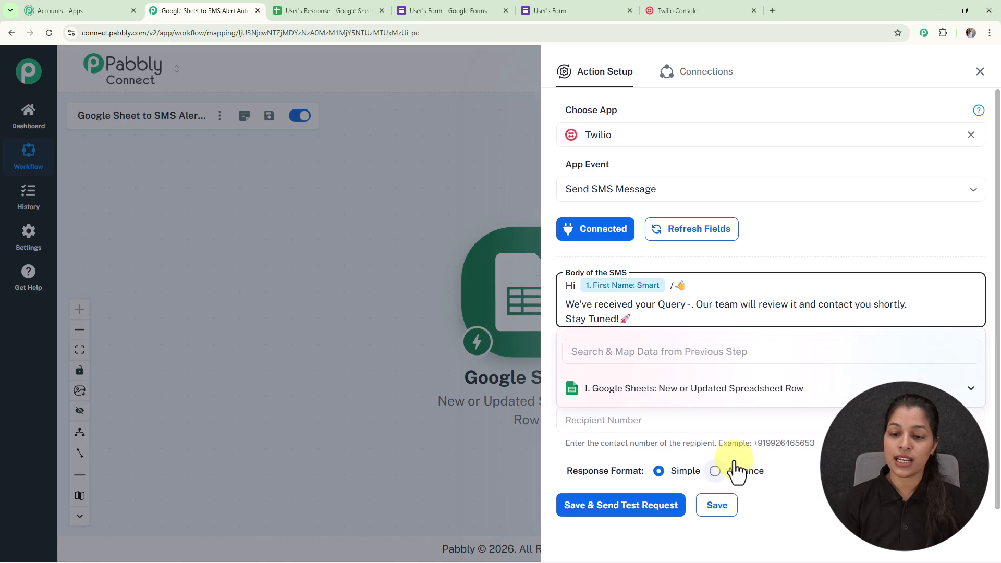
click(738, 390)
scroll(686, 470, down, 3)
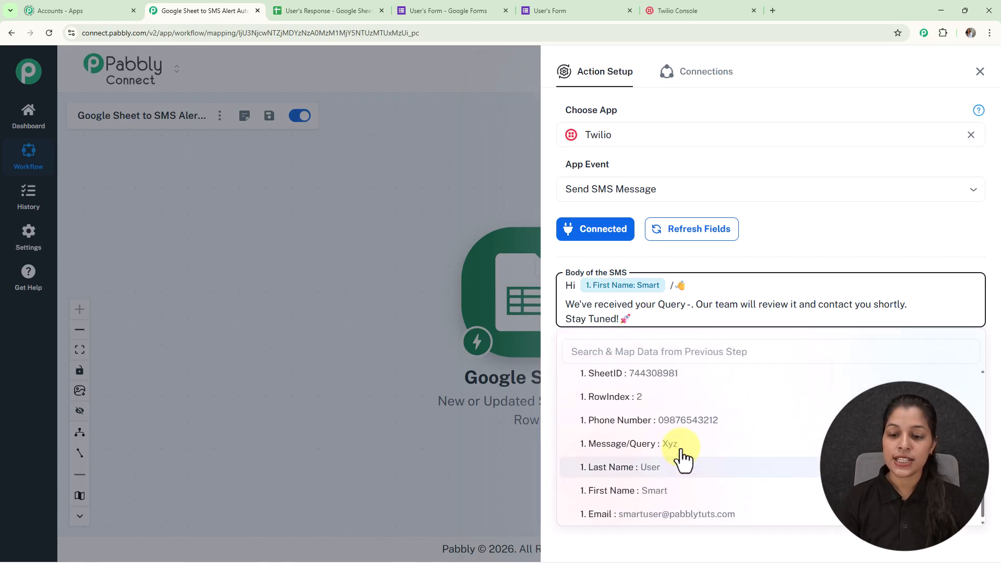
click(678, 467)
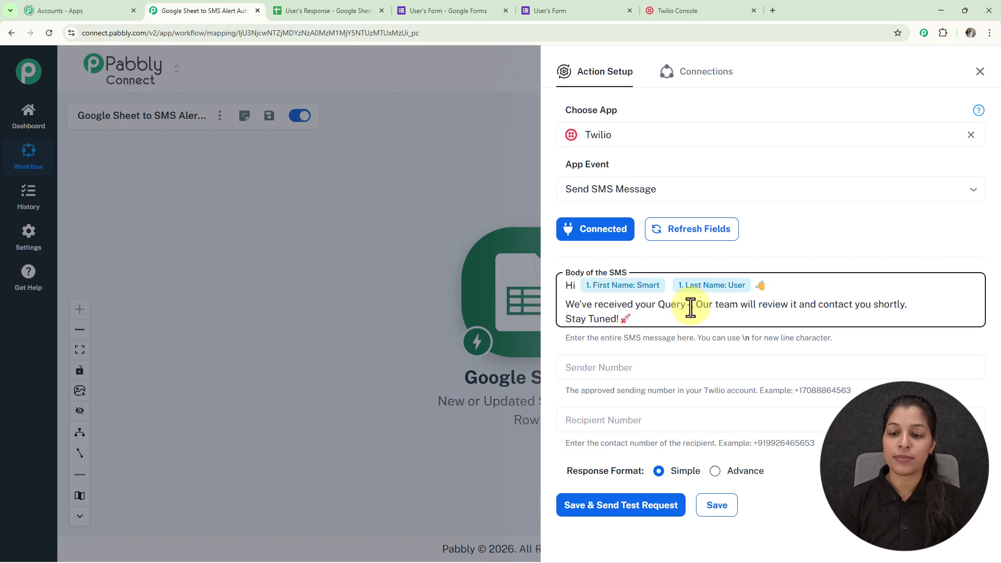
- Insert the Message/Query field from the Google Sheets trigger after "Query -" in the SMS body
click(687, 305)
text(-/)
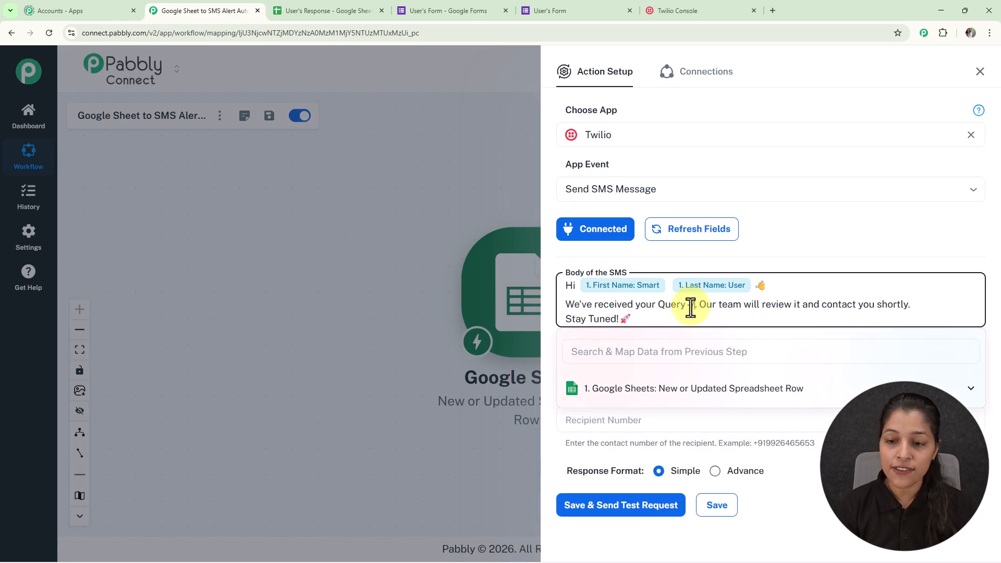
click(685, 451)
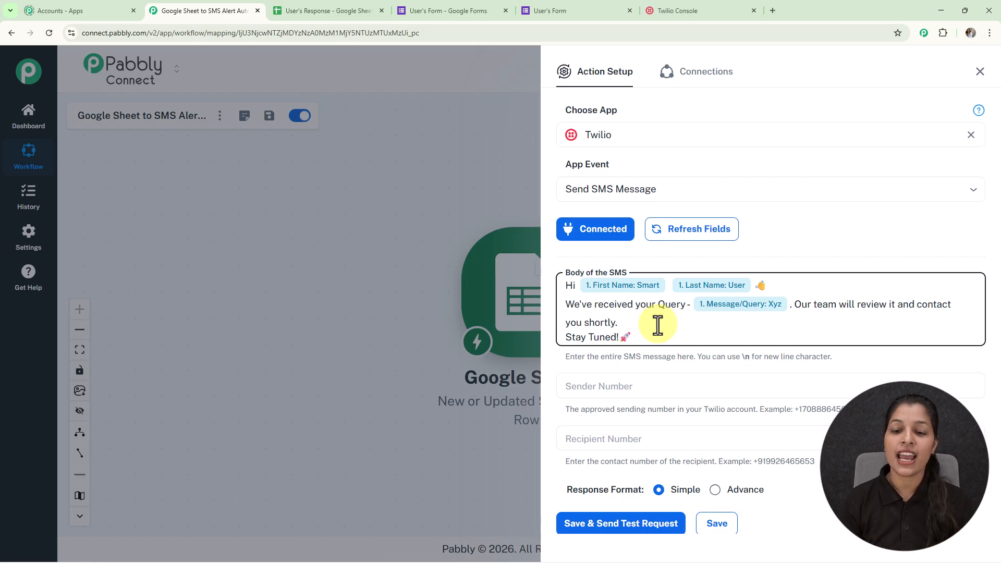
- Copy the Twilio phone number from the Twilio Console and paste it as the Sender Number in Pabbly Connect
scroll(638, 326, down, 1)
click(642, 347)
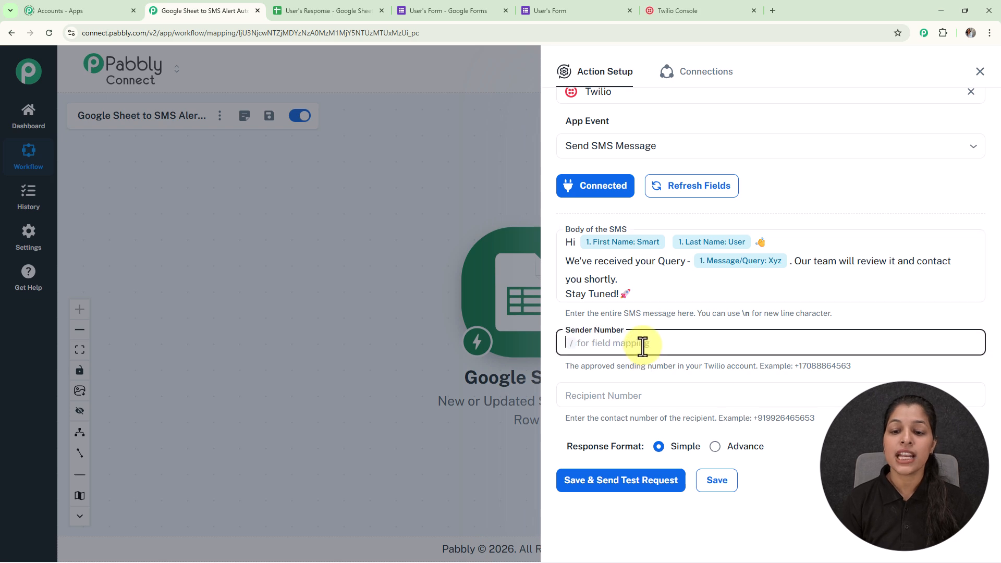
click(681, 8)
scroll(547, 240, down, 8)
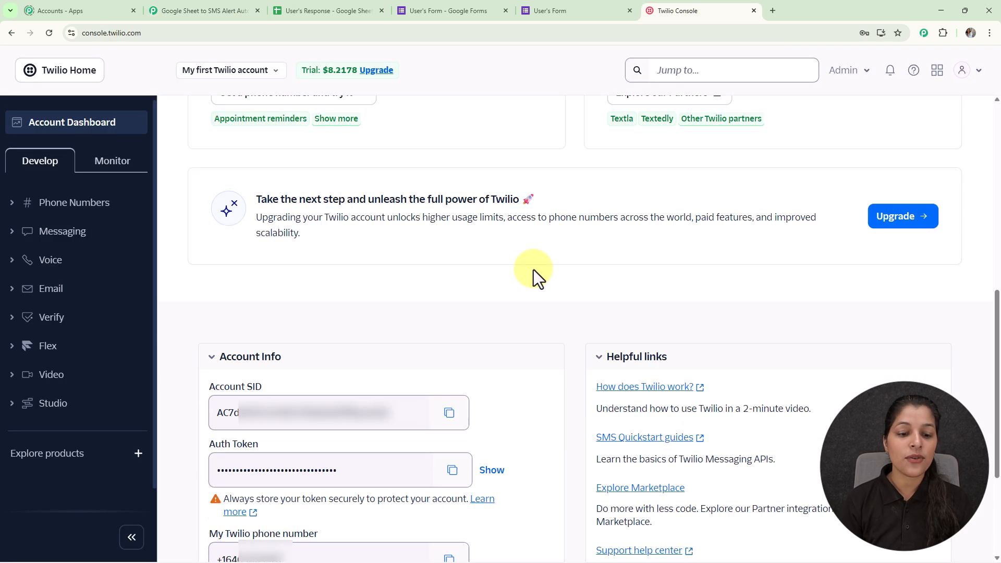
scroll(537, 263, down, 4)
click(448, 396)
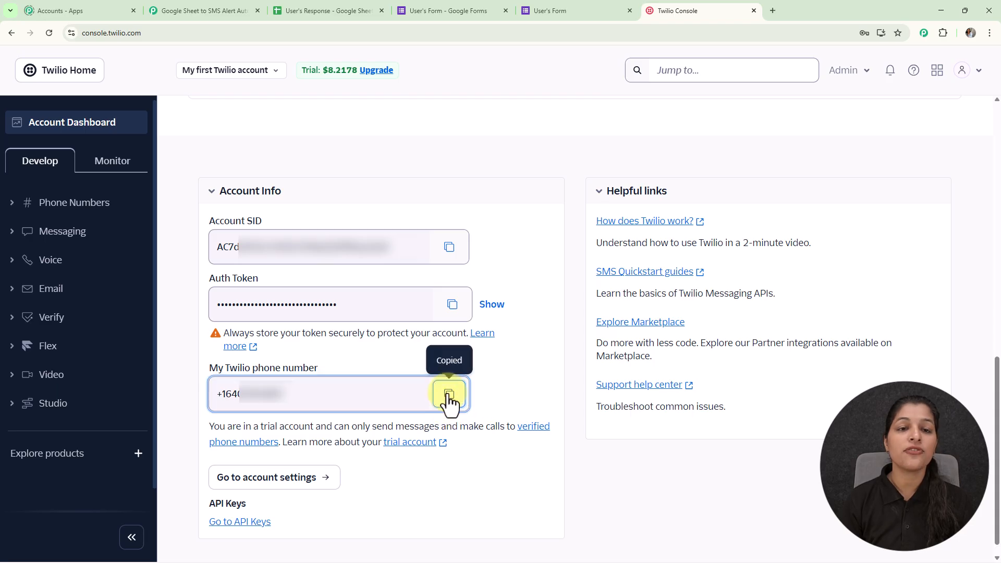
click(204, 10)
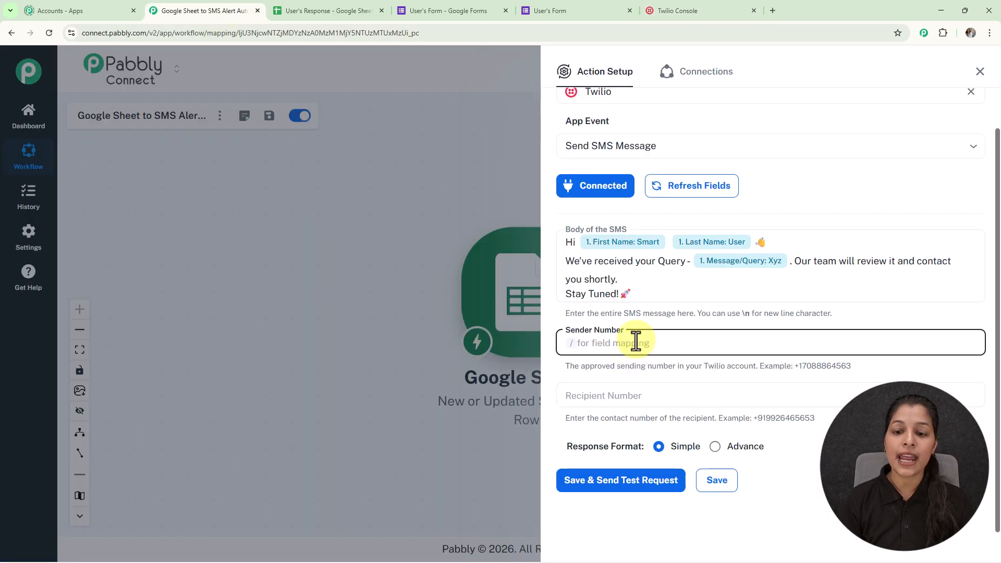
key(ctrl+v)
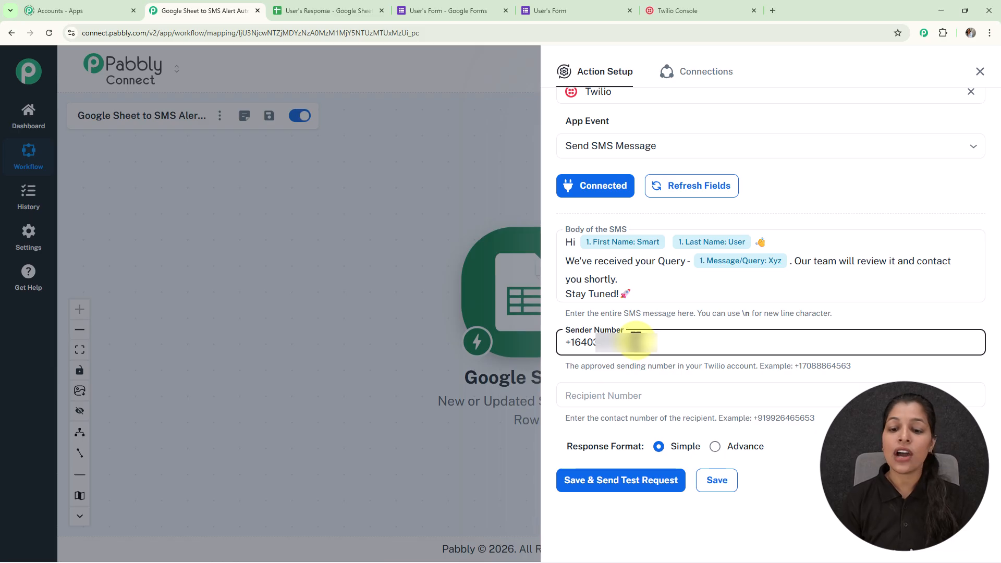
- Map the Phone Number field from the Google Sheets trigger as the Recipient Number
click(633, 396)
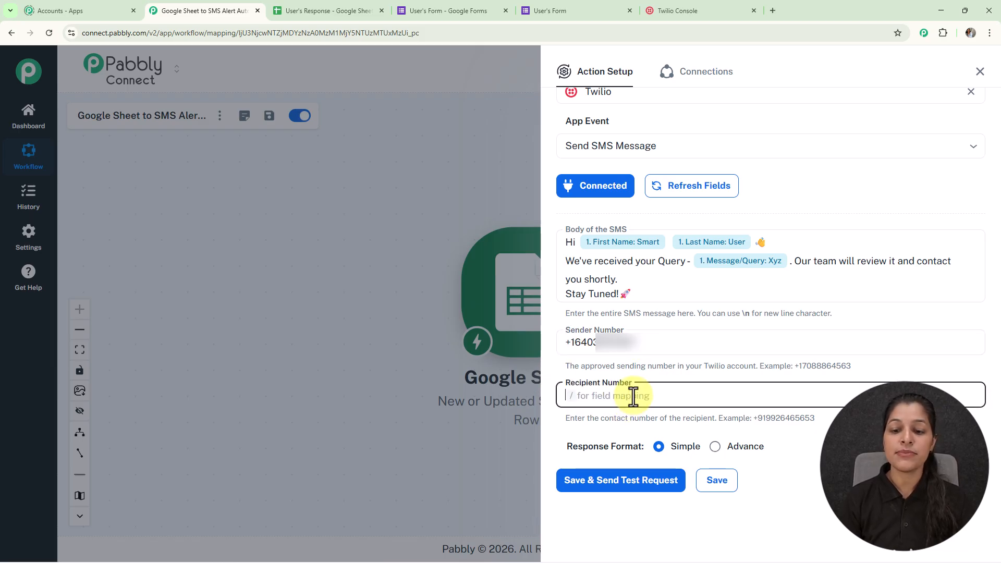
text(/)
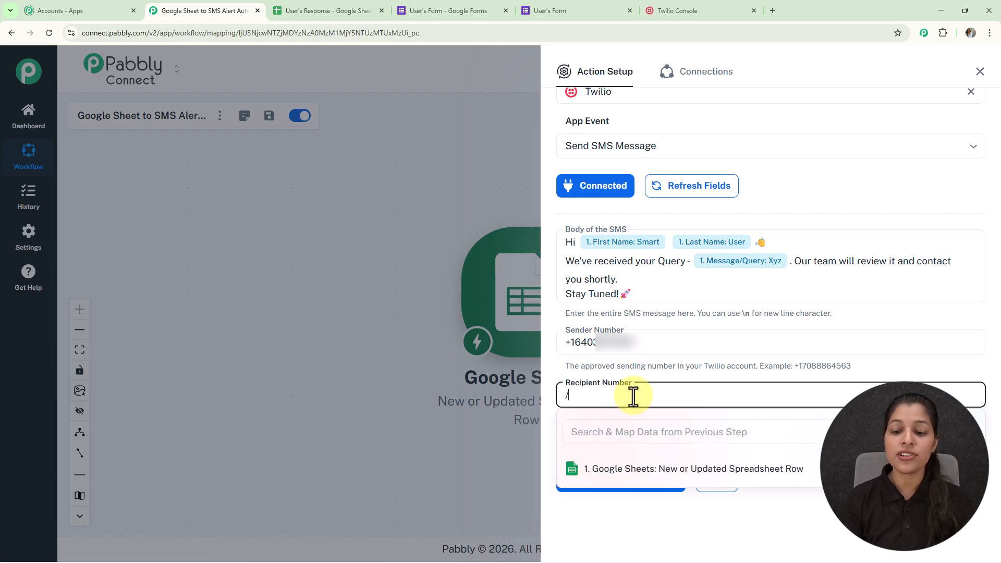
click(624, 468)
scroll(783, 504, down, 3)
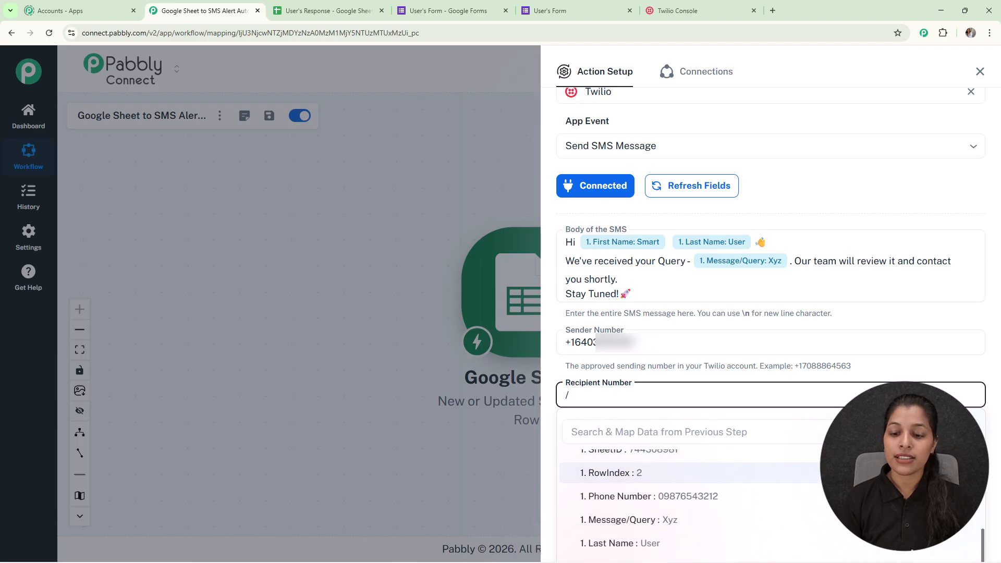
click(808, 502)
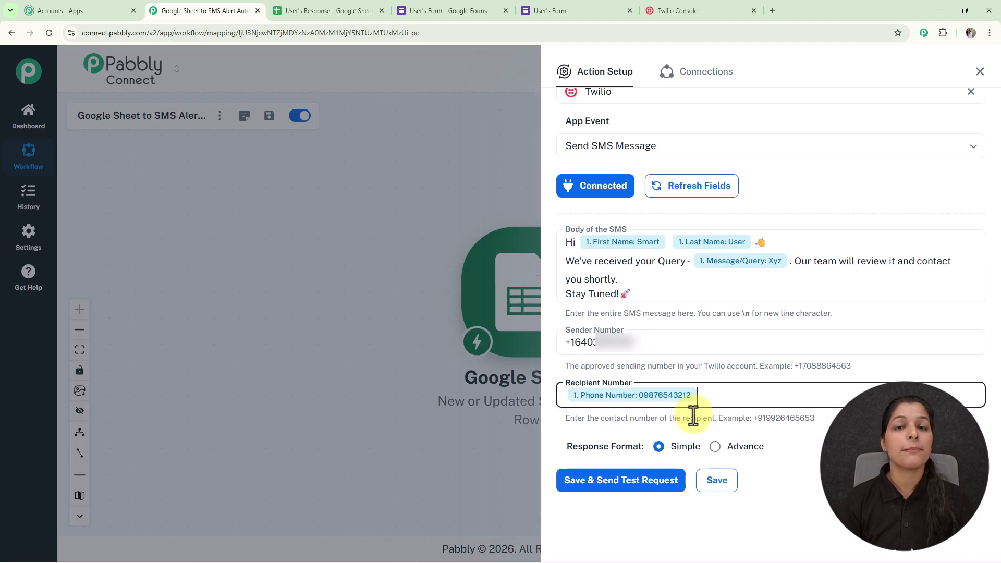
- Replace the mapped Phone Number field in Recipient Number with the recipient's phone number, including the country code
click(656, 392)
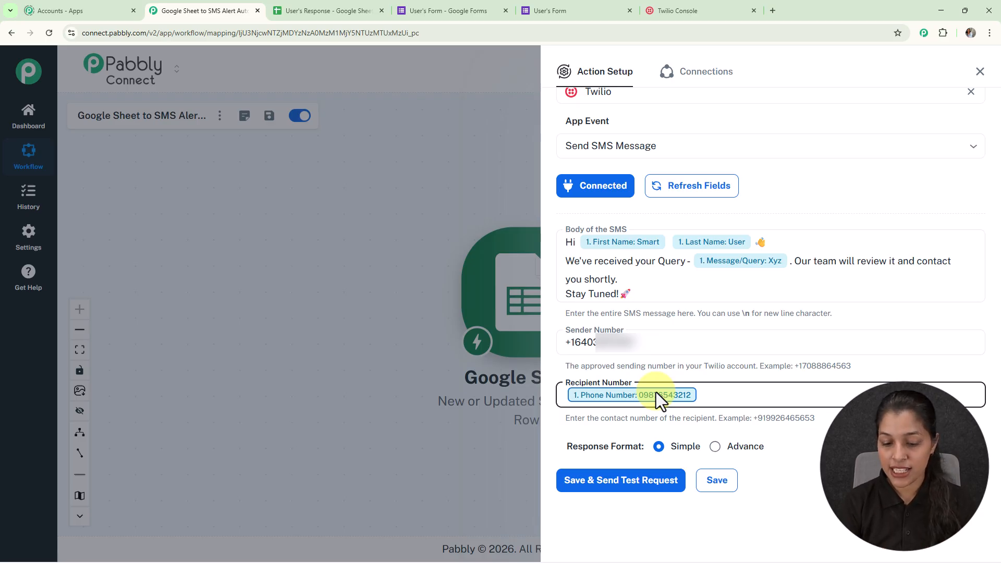
key(BackSpace)
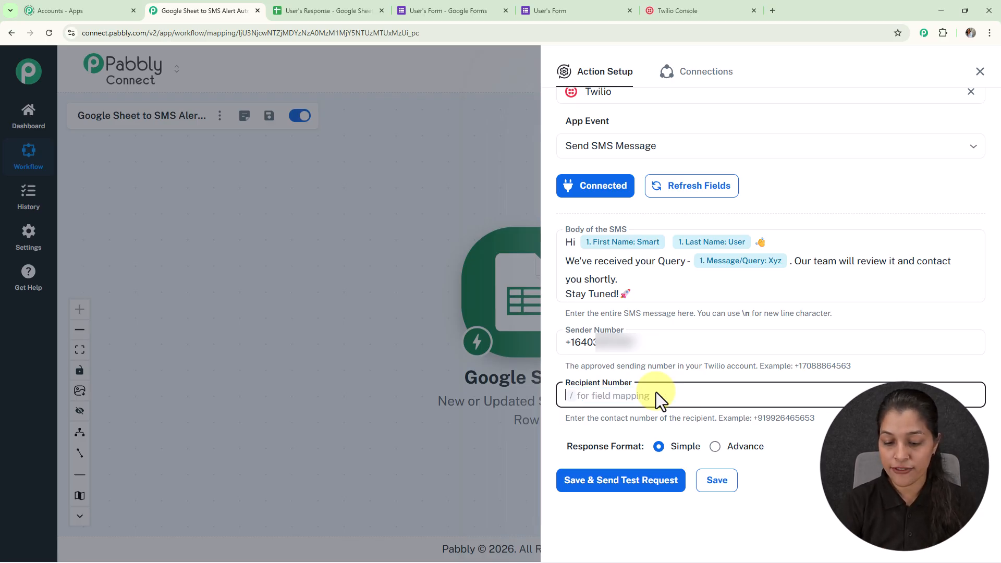
text(+9170)
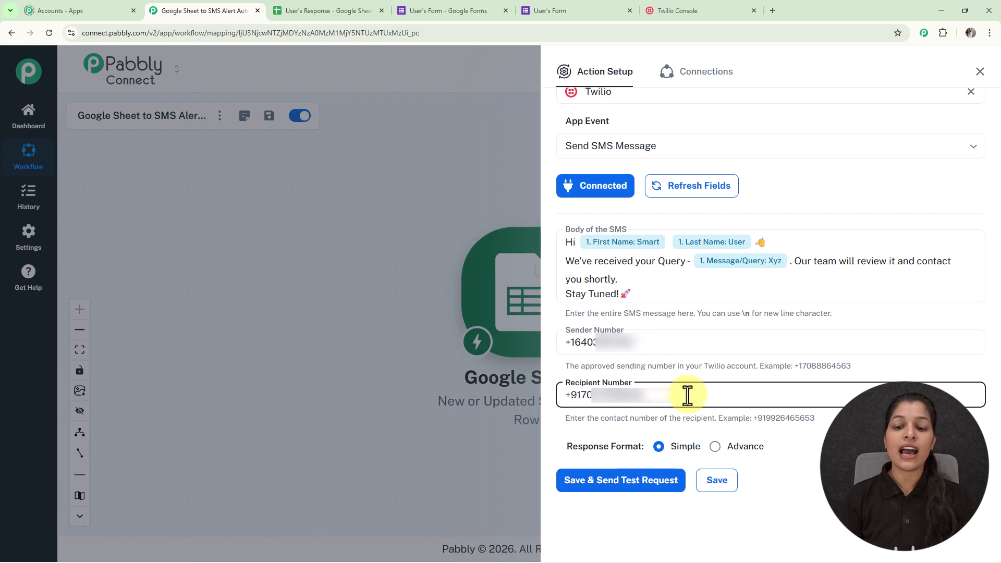
- Save the Twilio action, send a test request, and check the message status in the received response
click(625, 486)
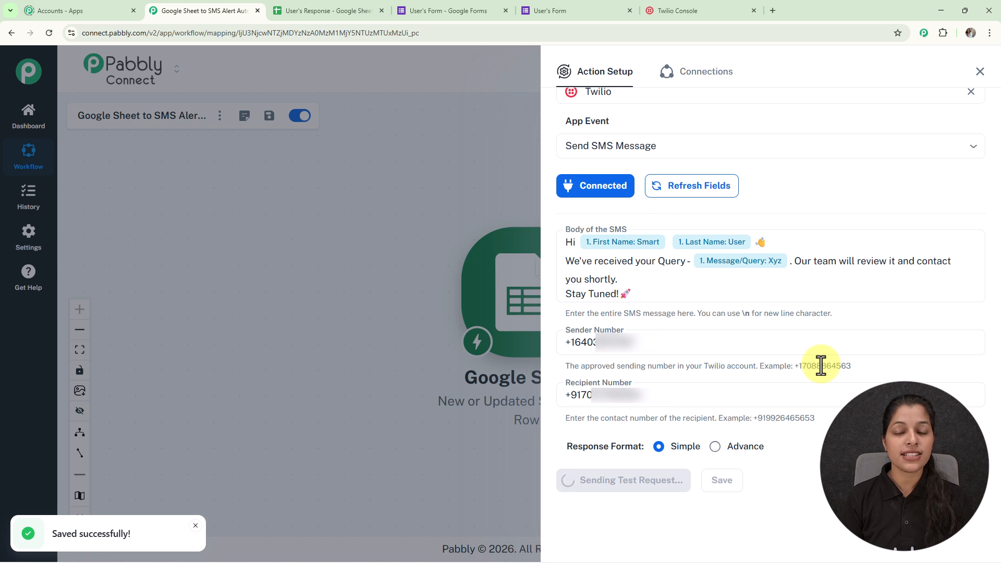
scroll(823, 375, down, 4)
scroll(823, 375, down, 3)
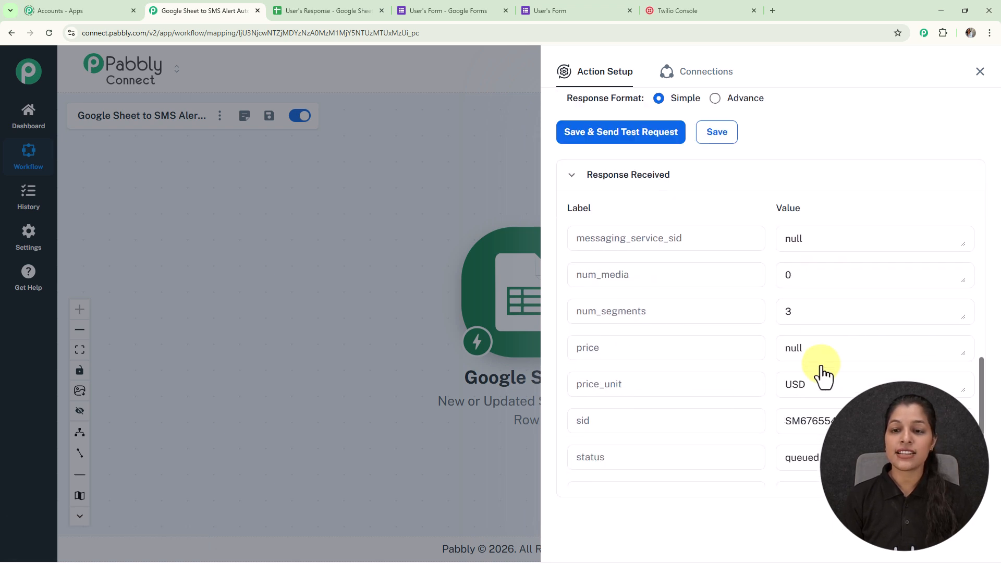
scroll(823, 375, down, 2)
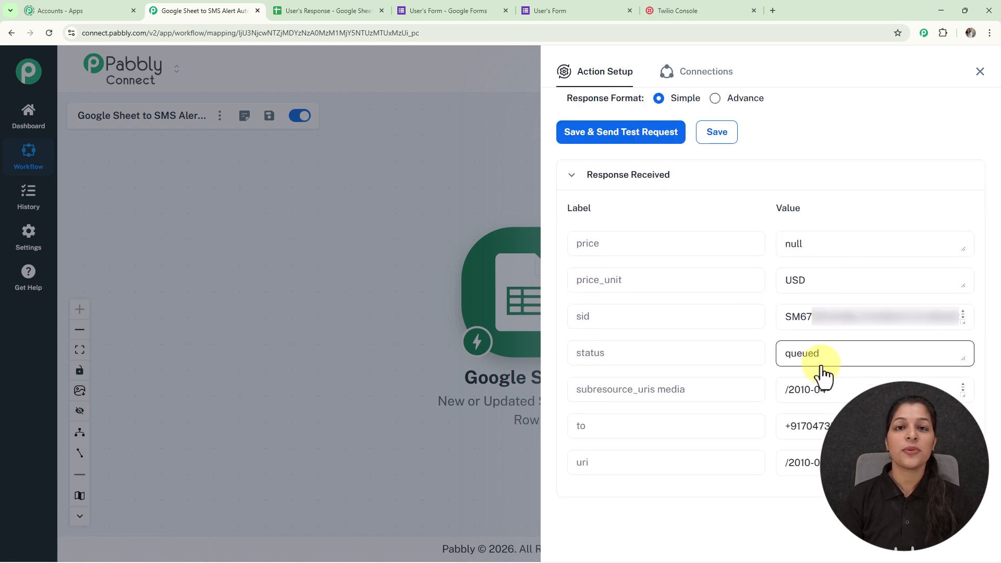